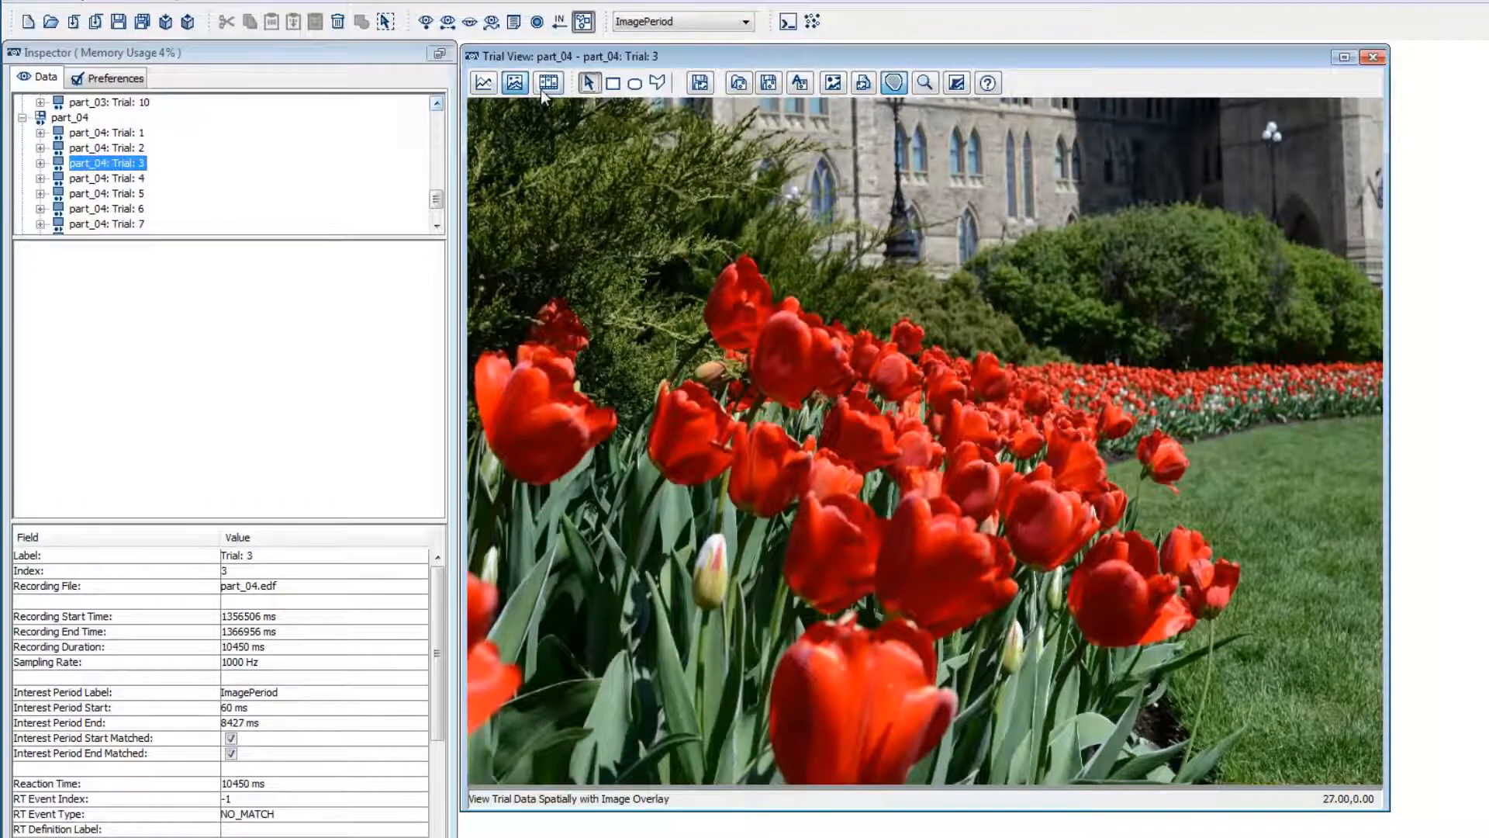
# - Switch Trial 3 of part_04 to the animation playback view
pyautogui.click(541, 90)
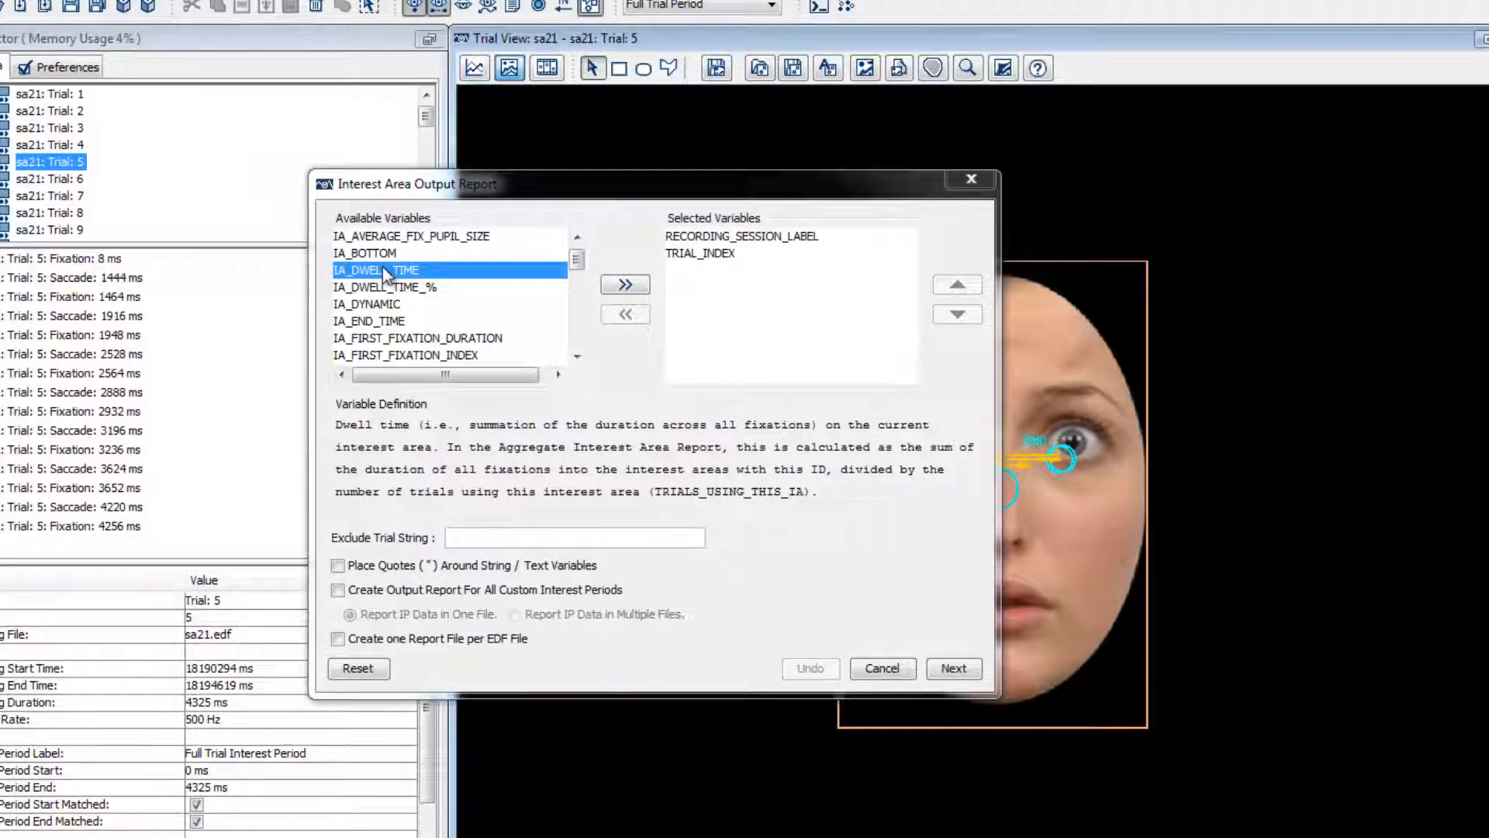
# - Add IA_DWELL_TIME, IA_DWELL_TIME_% and IA_FIRST_FIXATION_DURATION to the interest area report's selected variables
pyautogui.keyDown('ctrl'); pyautogui.click(387, 288); pyautogui.keyUp('ctrl')
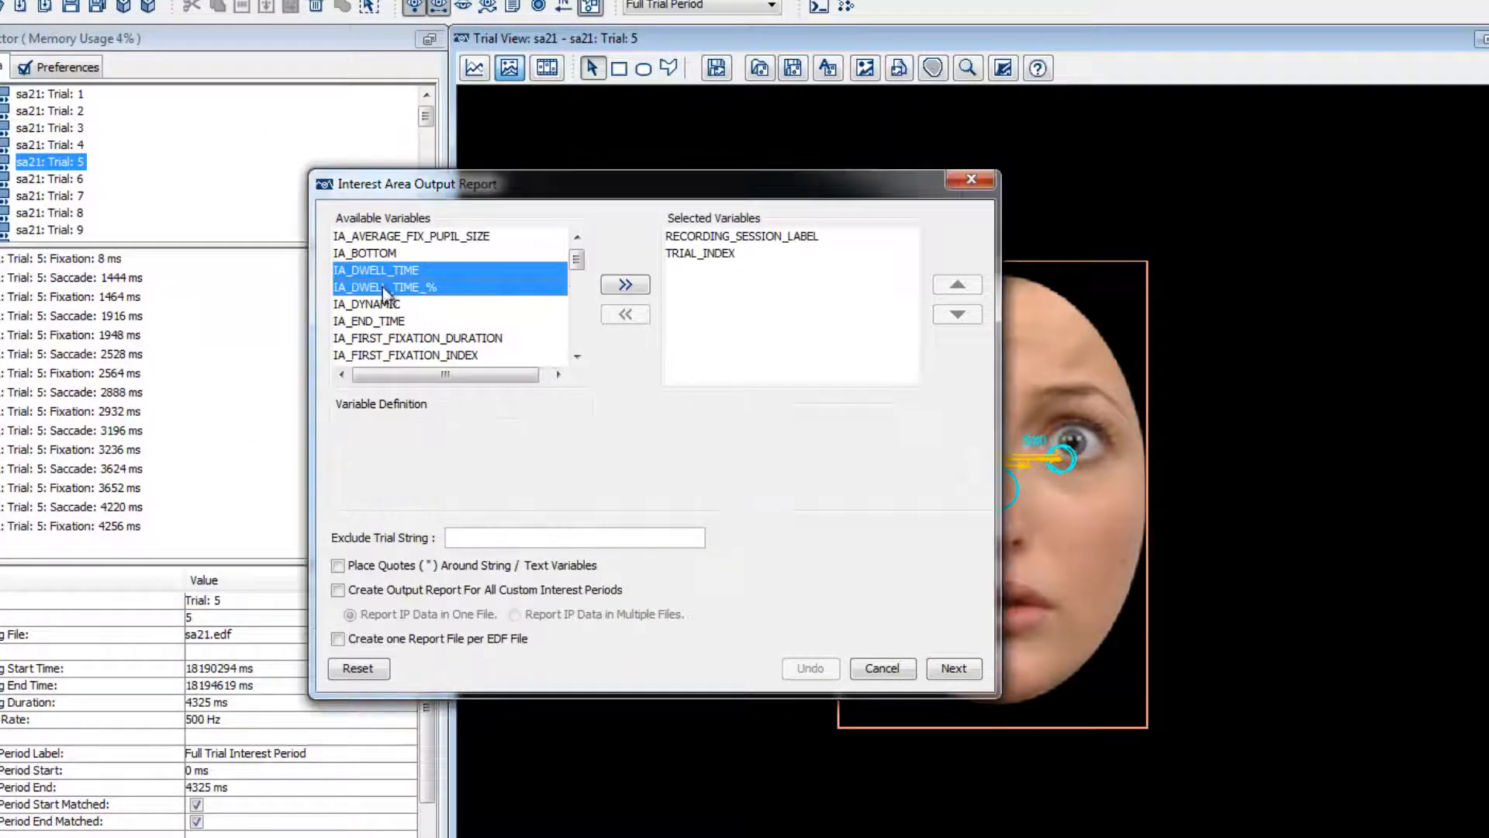
pyautogui.keyDown('ctrl'); pyautogui.click(386, 339); pyautogui.keyUp('ctrl')
pyautogui.click(620, 287)
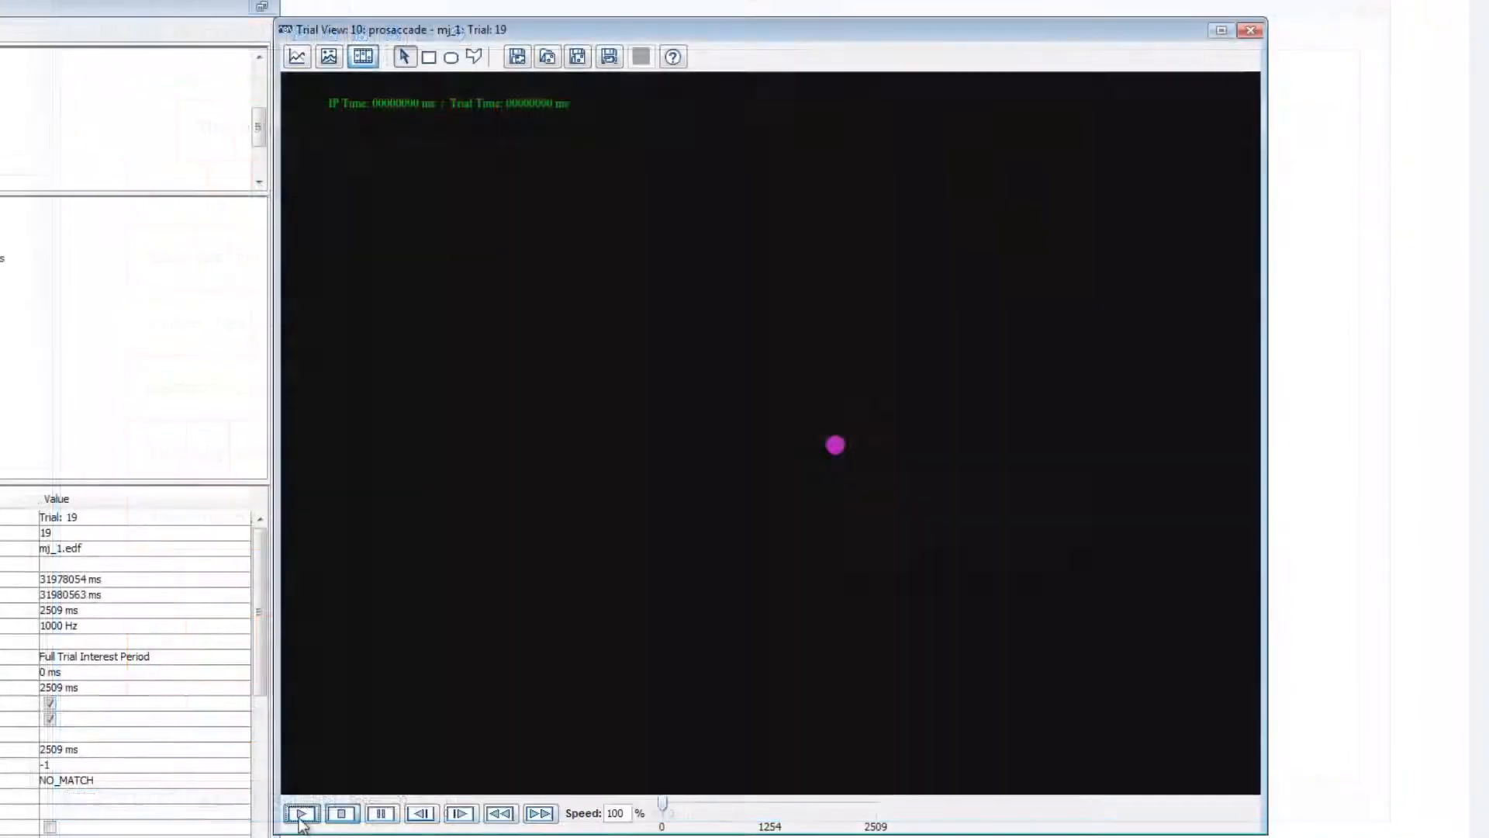
# - Play back the gaze animations of prosaccade Trial 19 and antisaccade Trial 10 in mj_1
pyautogui.click(300, 818)
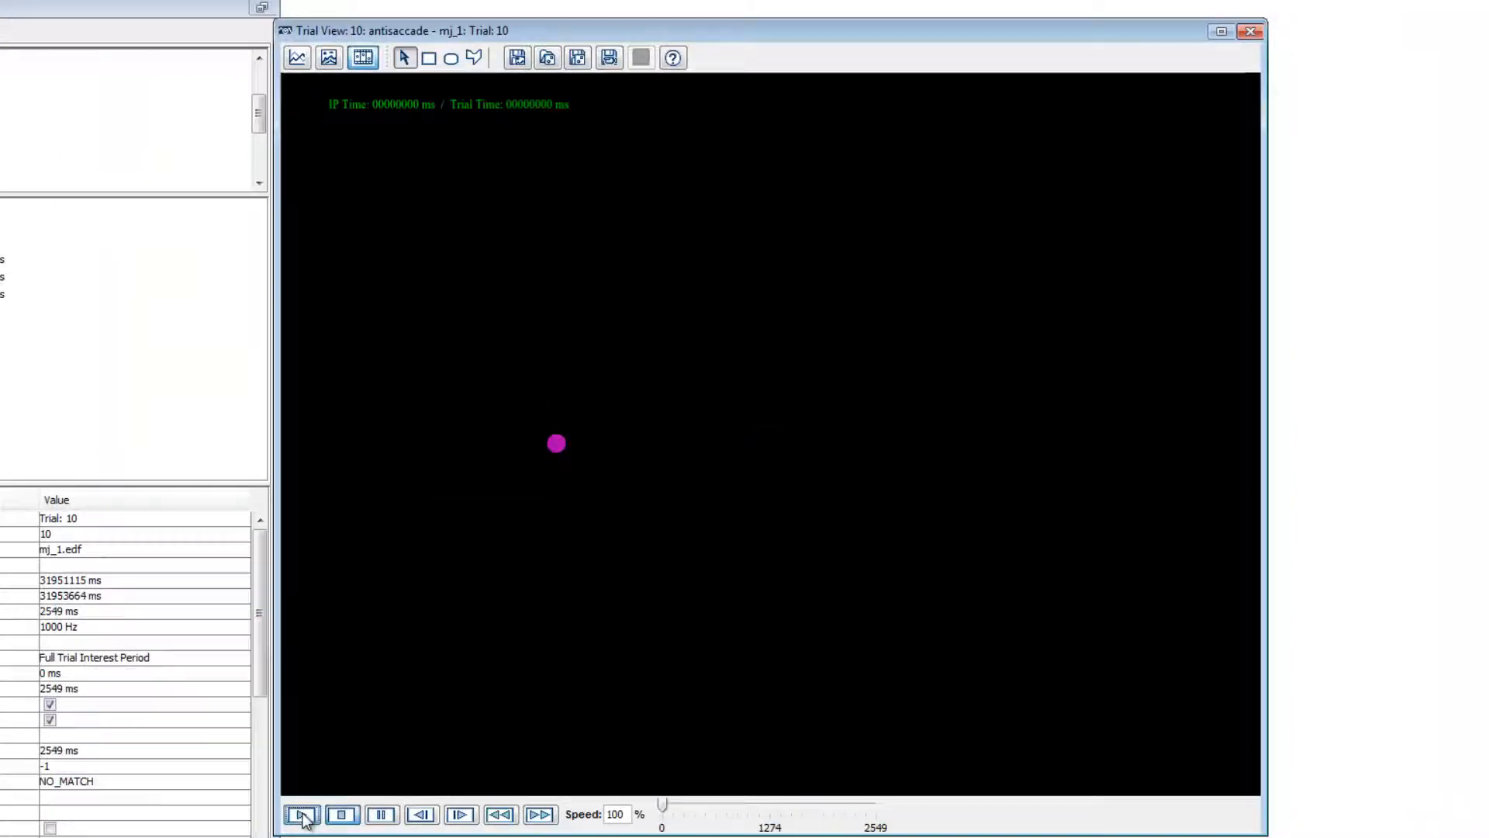
pyautogui.click(300, 818)
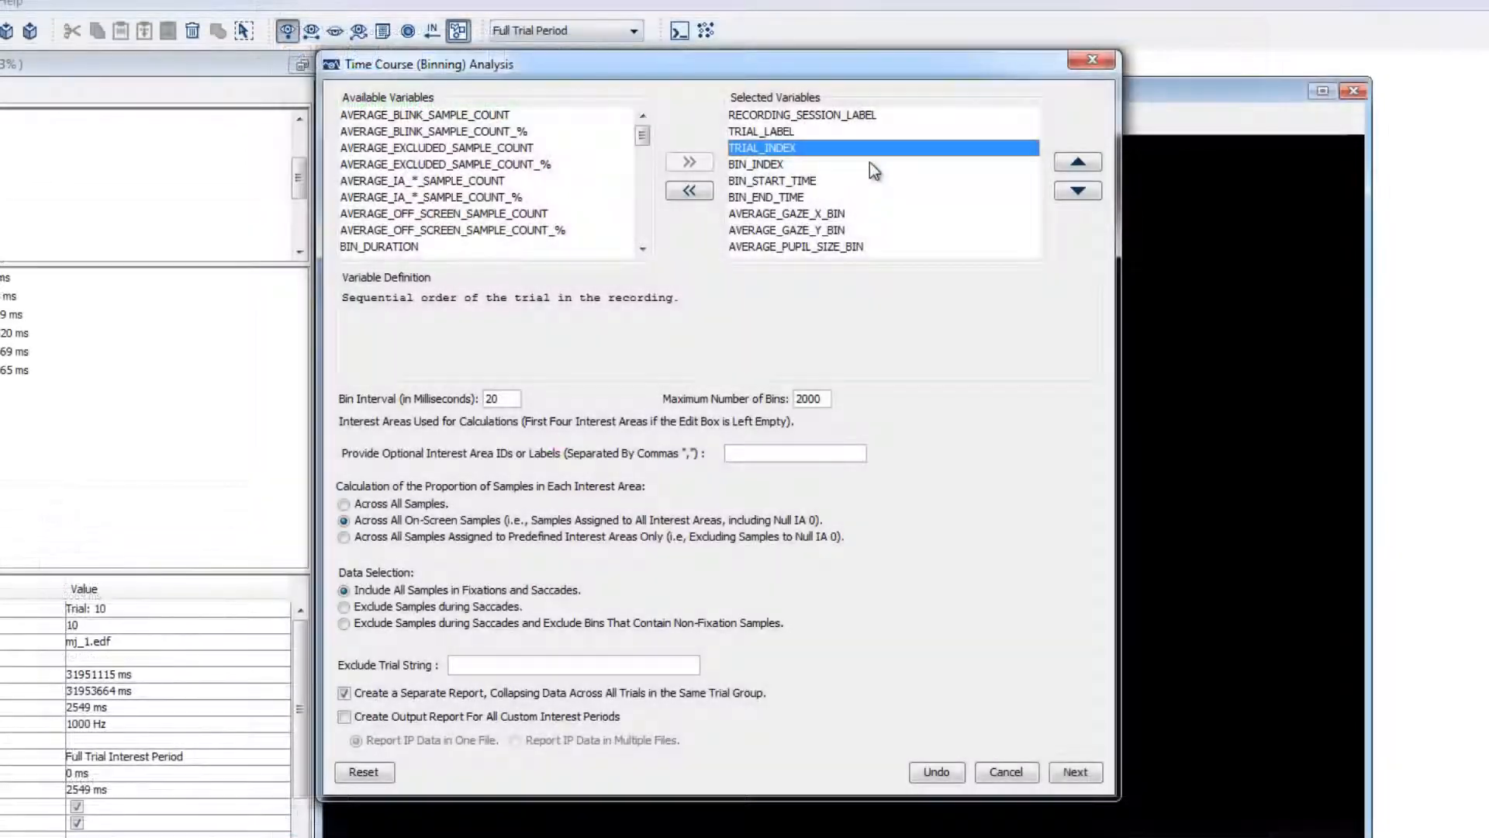
# - Review the definitions of the selected binning variables BIN_INDEX, BIN_START_TIME, BIN_END_TIME and AVERAGE_PUPIL_SIZE_BIN
pyautogui.click(869, 163)
pyautogui.click(871, 180)
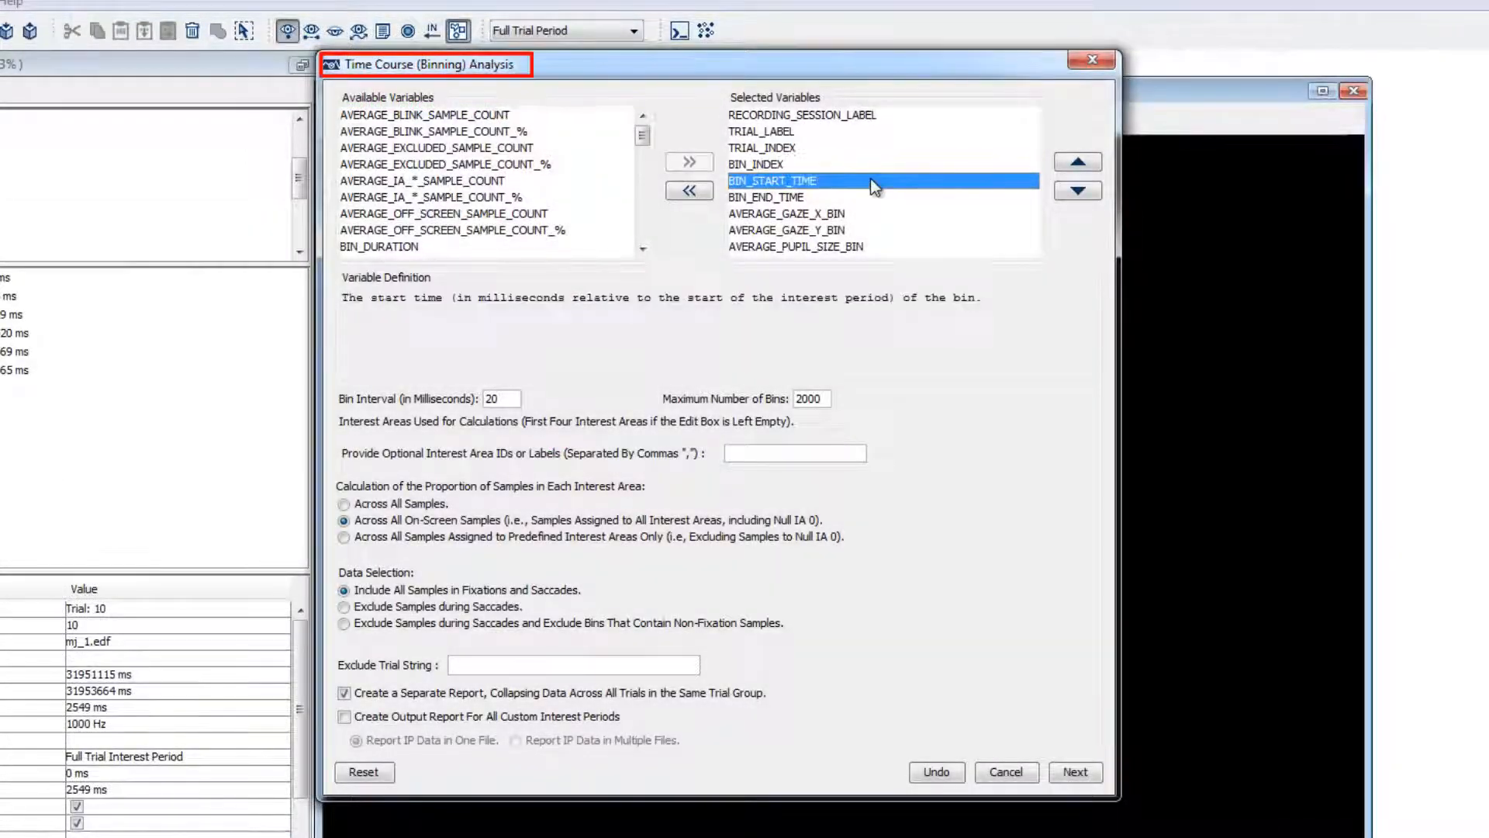
pyautogui.click(872, 197)
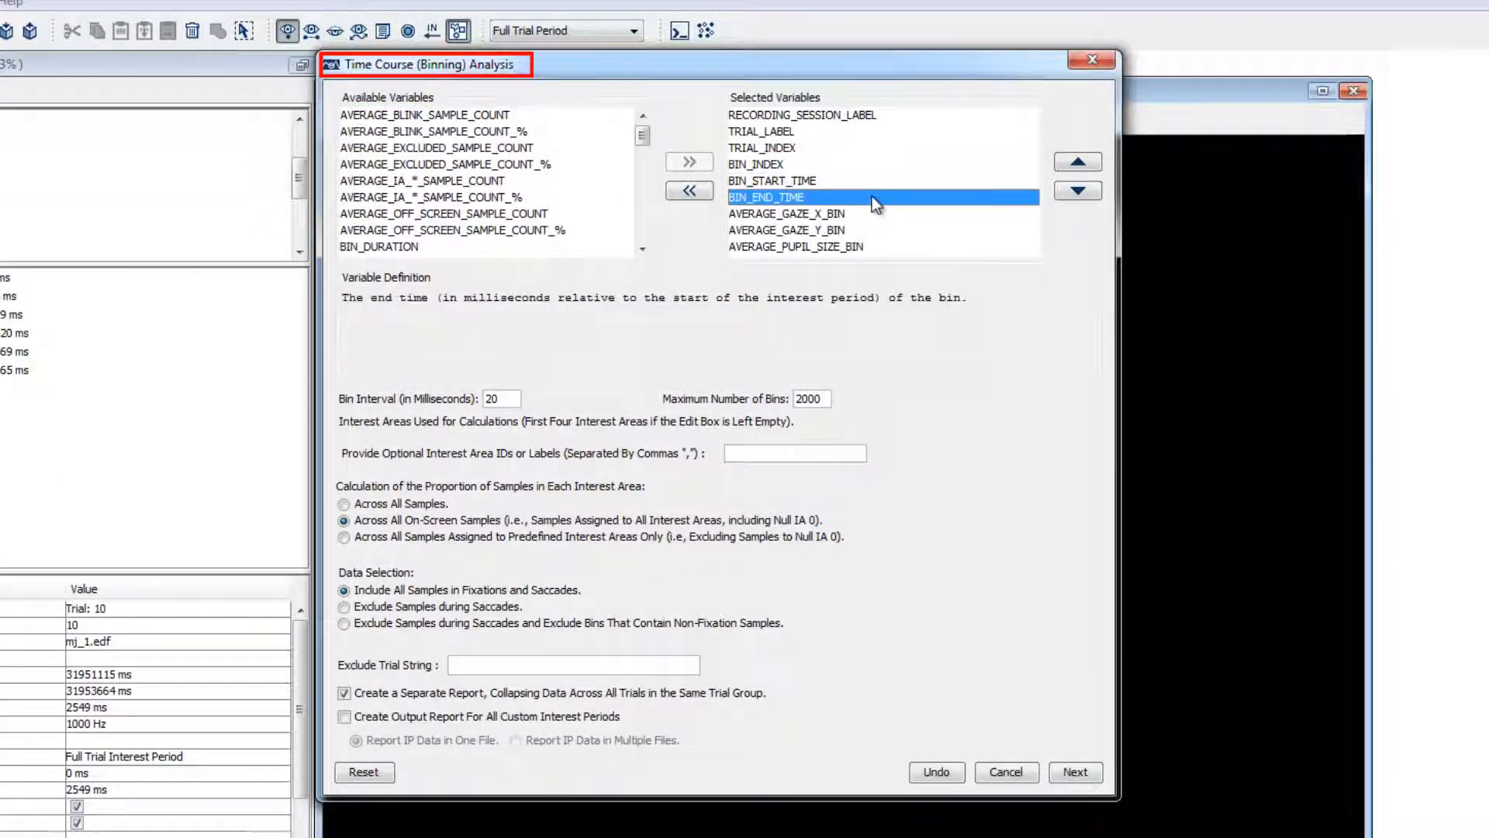
pyautogui.click(886, 245)
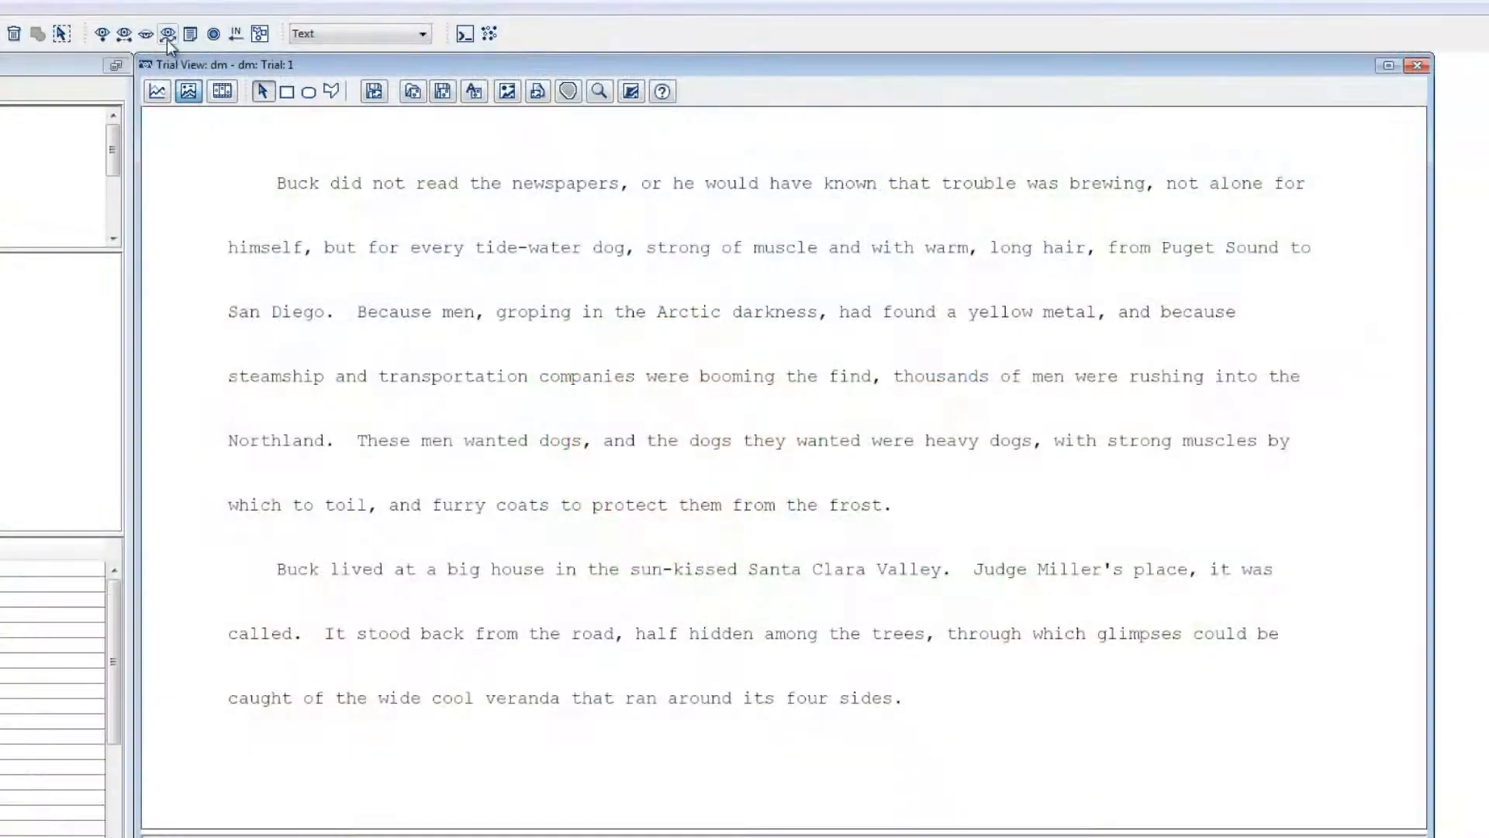
# - Show the gaze samples over the reading passage briefly, and replace them with the fixations and interest areas
pyautogui.click(167, 34)
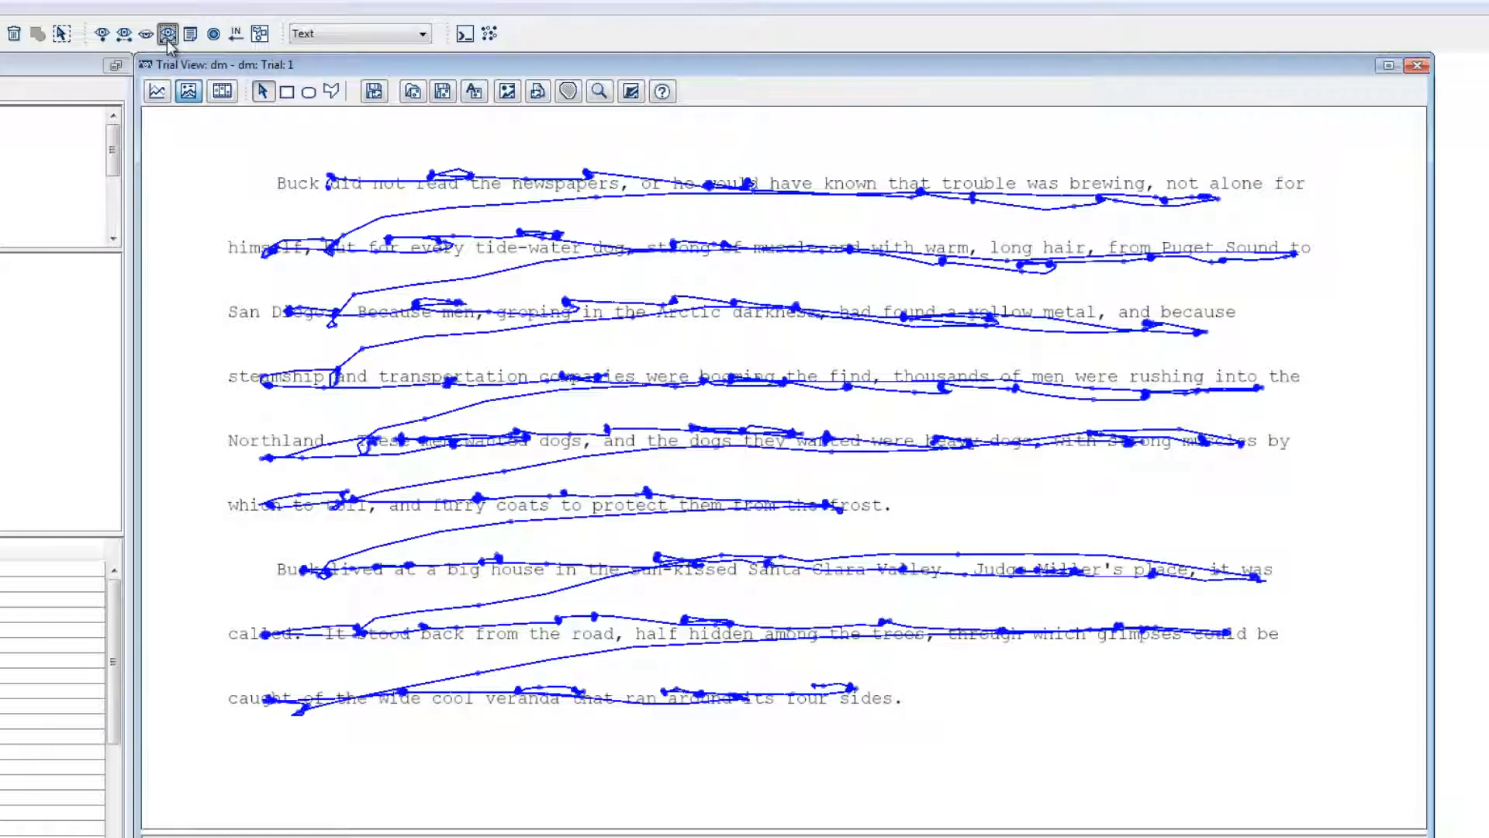
pyautogui.click(166, 37)
pyautogui.click(102, 34)
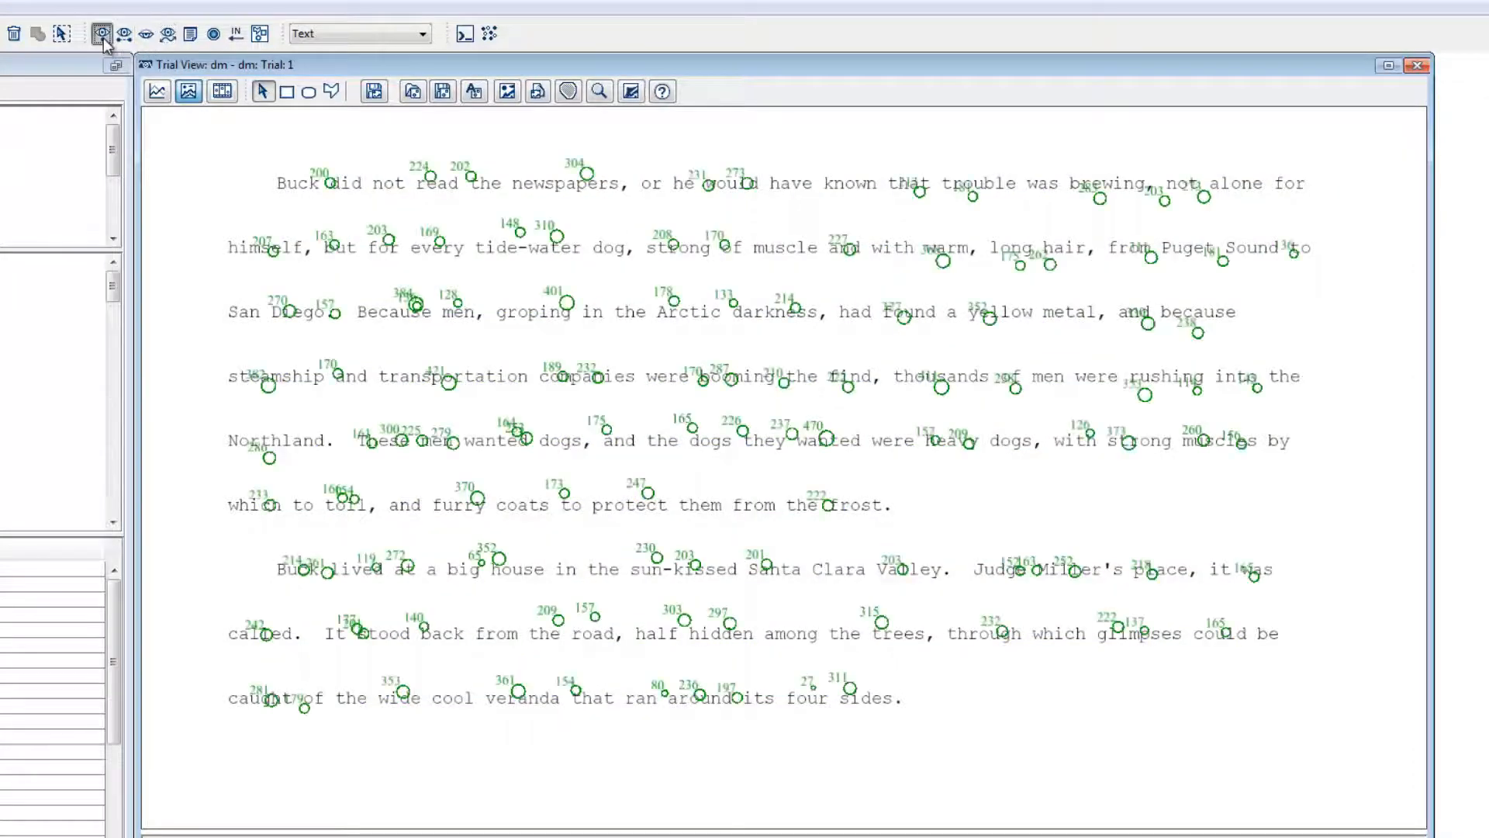
pyautogui.click(260, 34)
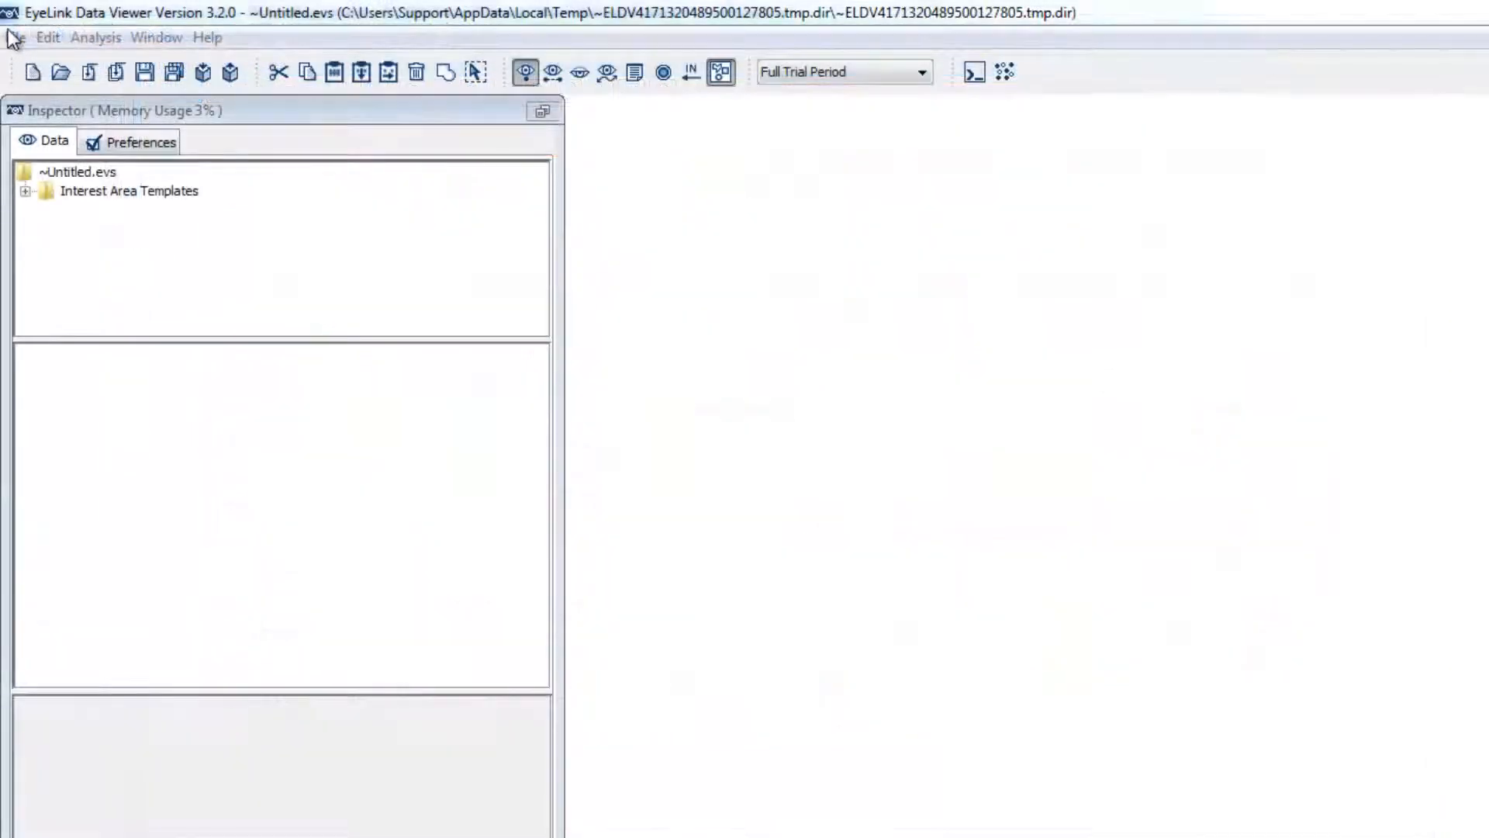
# - Import all listed EyeLink data files from the faces_fractals folder, including its sub-directories
pyautogui.click(14, 37)
pyautogui.moveTo(42, 172)
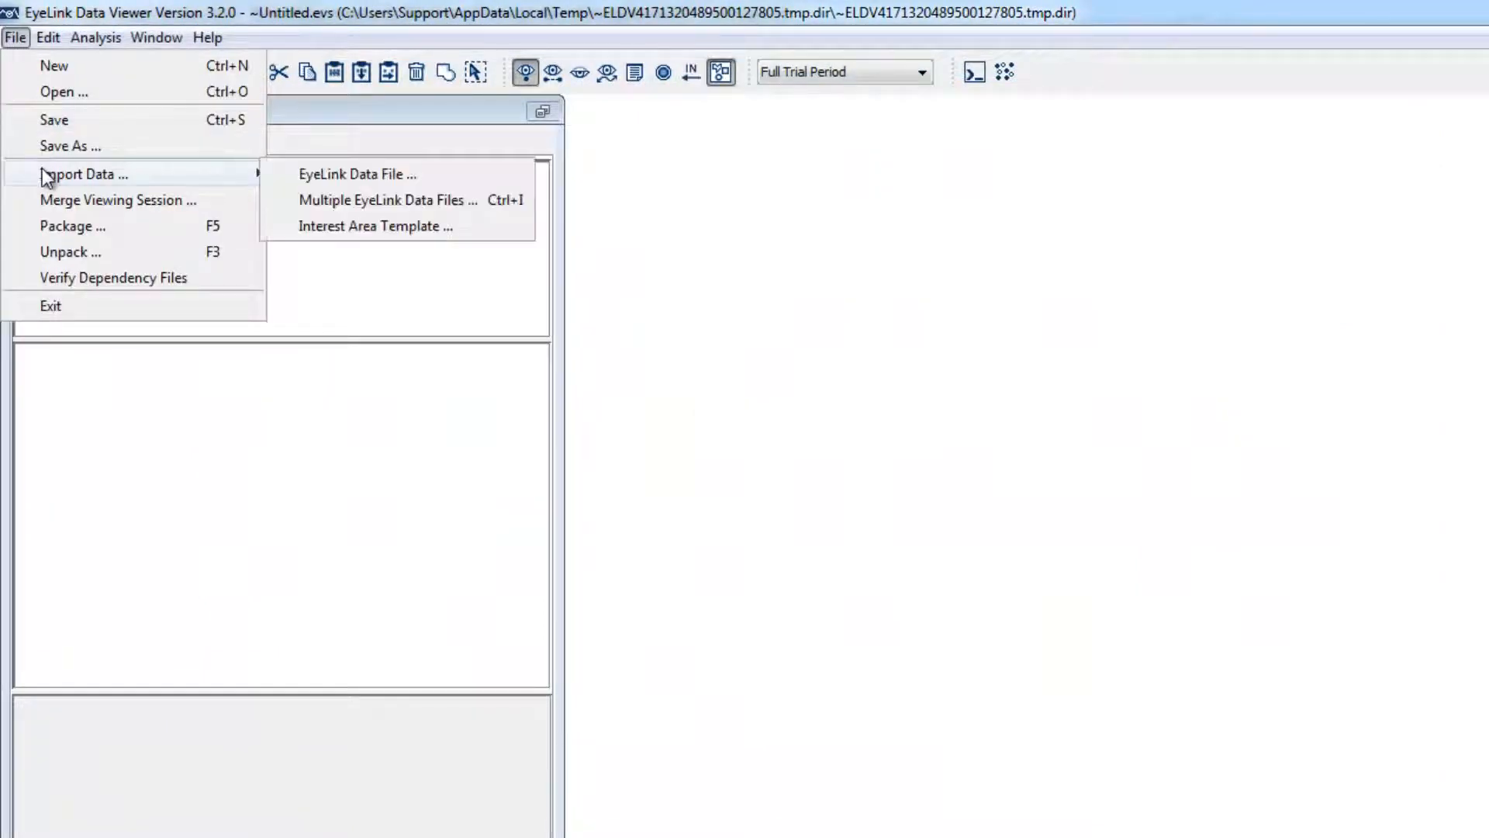
pyautogui.click(293, 201)
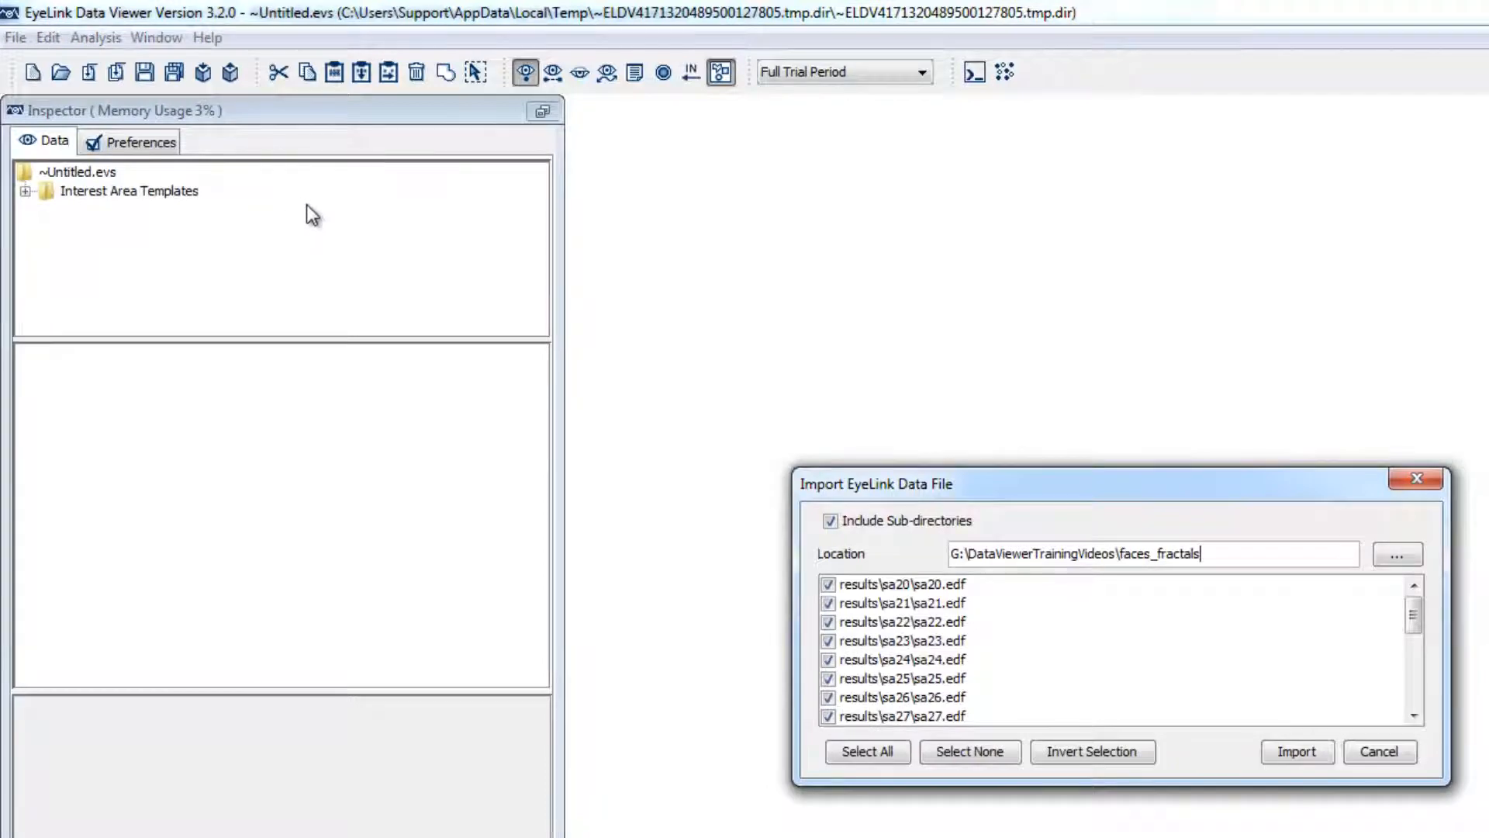
pyautogui.click(1286, 752)
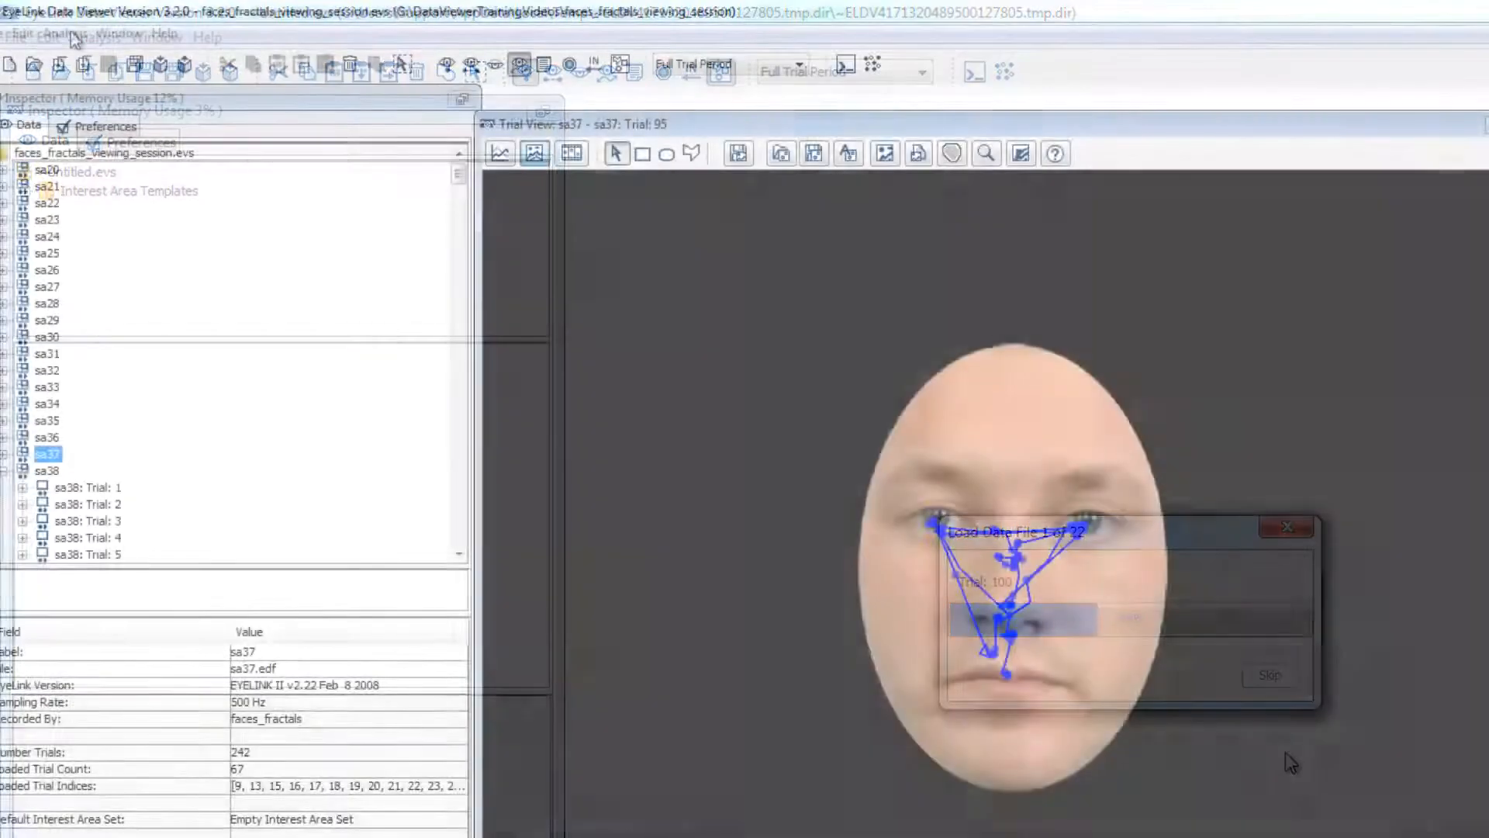
# - Generate an interest area report with the current variable selection and save it as iareport in the Output folder
pyautogui.click(65, 33)
pyautogui.moveTo(80, 59)
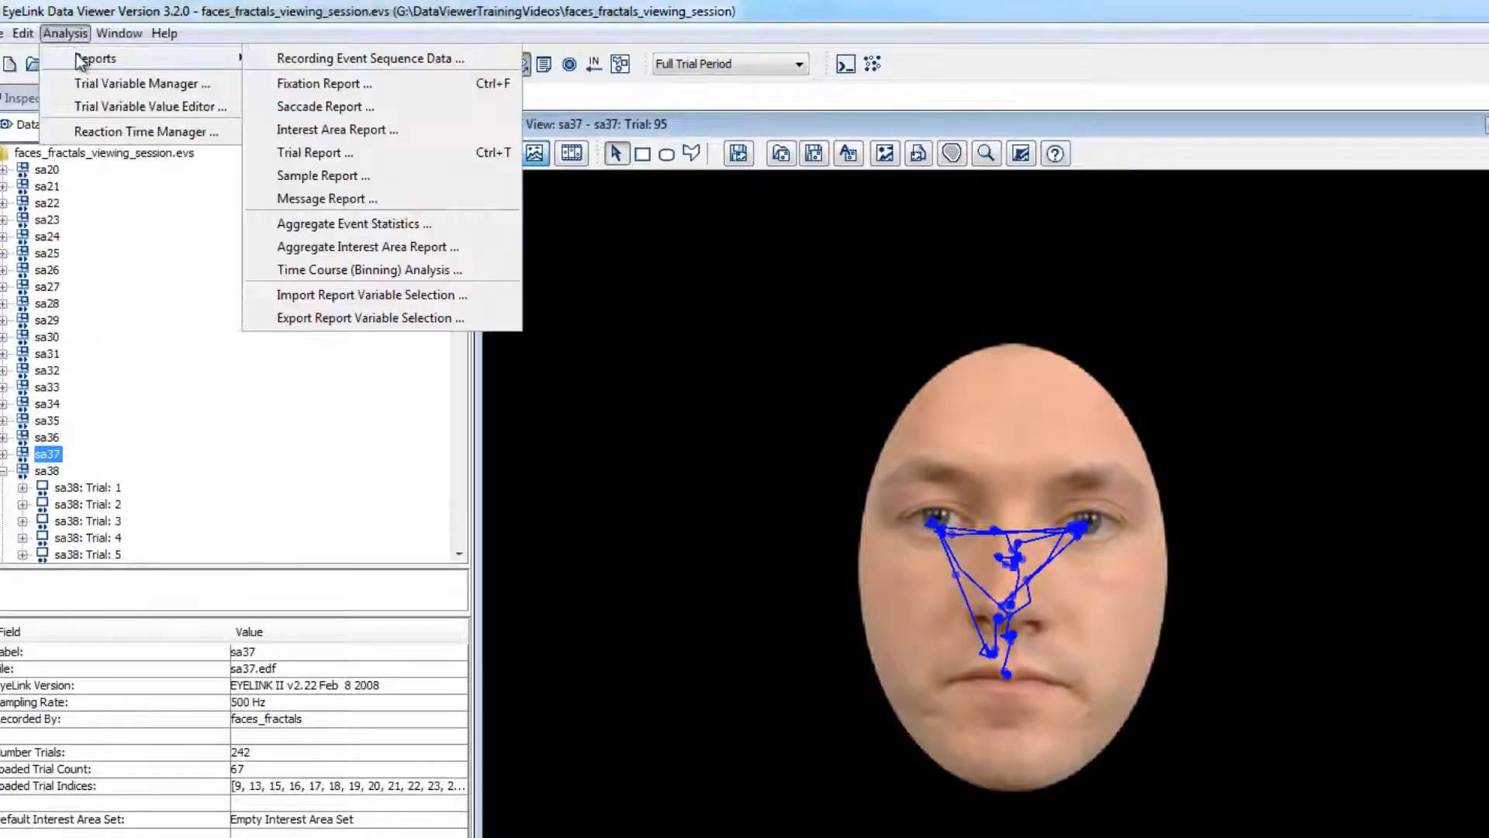
pyautogui.click(326, 129)
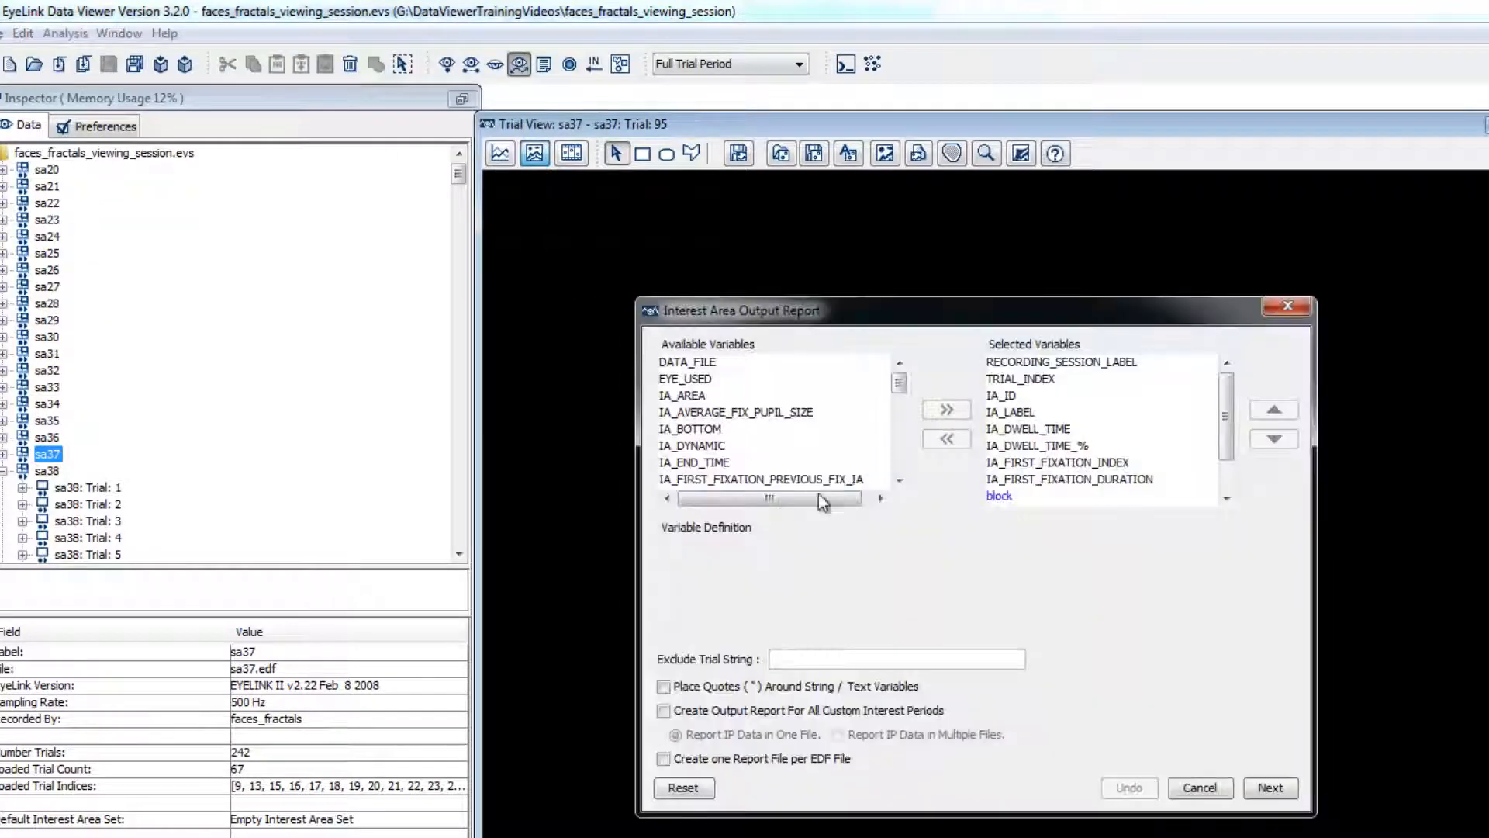
pyautogui.click(1270, 787)
pyautogui.write('iare')
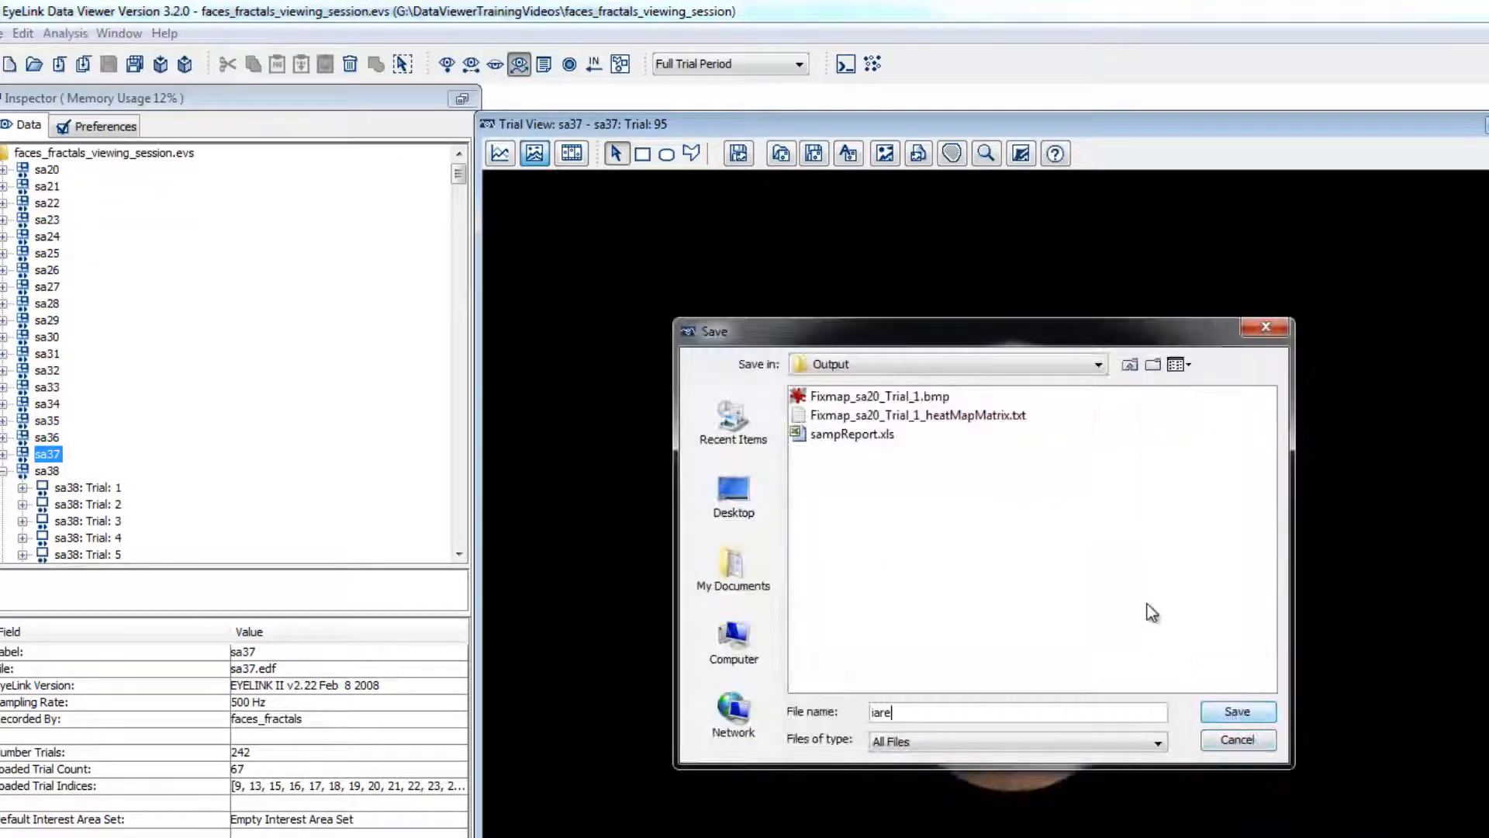
pyautogui.write('port')
pyautogui.press('Return')
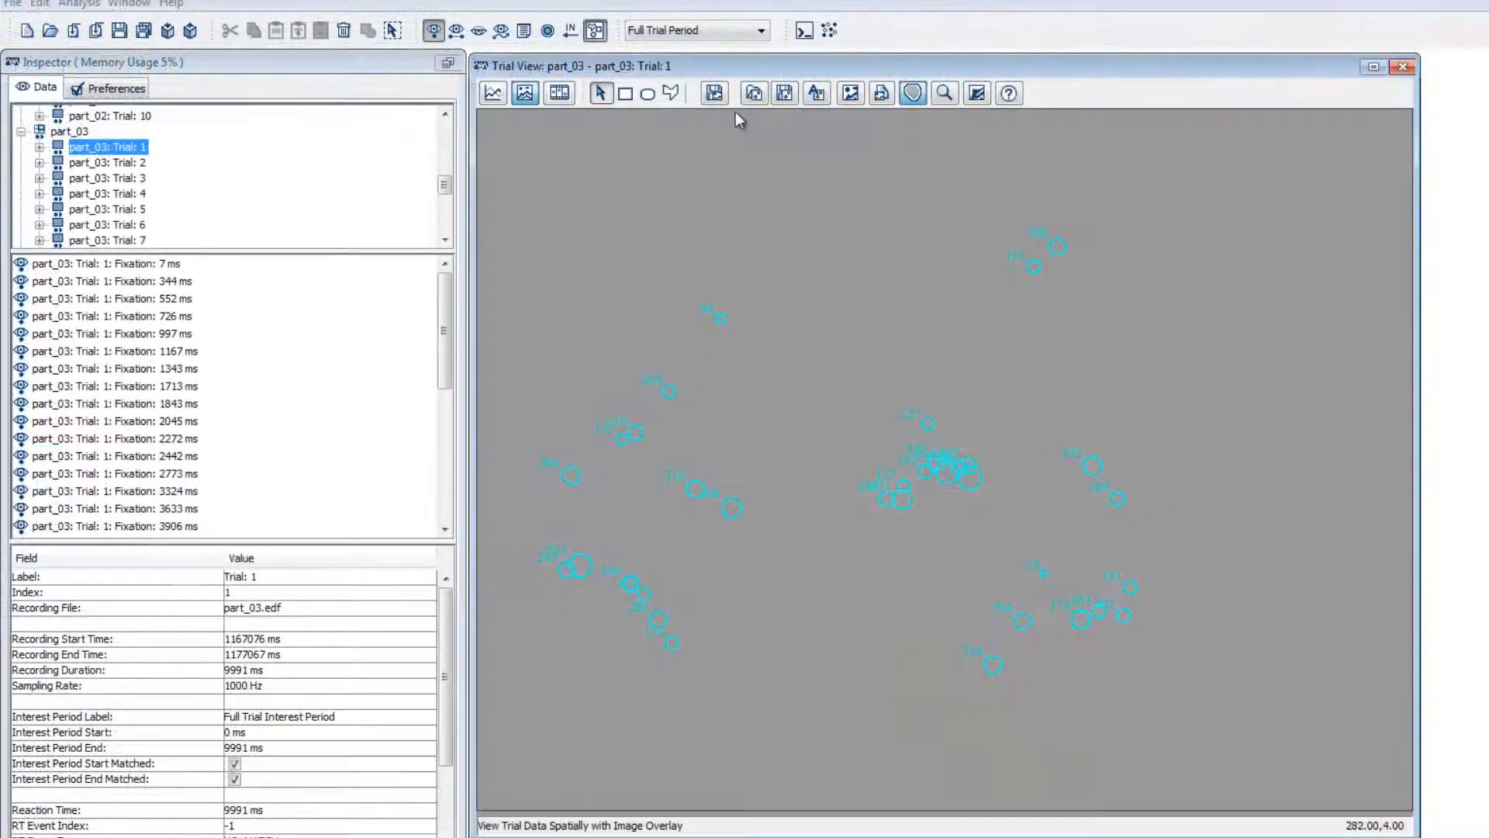
# - Create a new interest period named ImagePeriod that starts at the EDF message DISPLAY_IMAGE
pyautogui.click(763, 35)
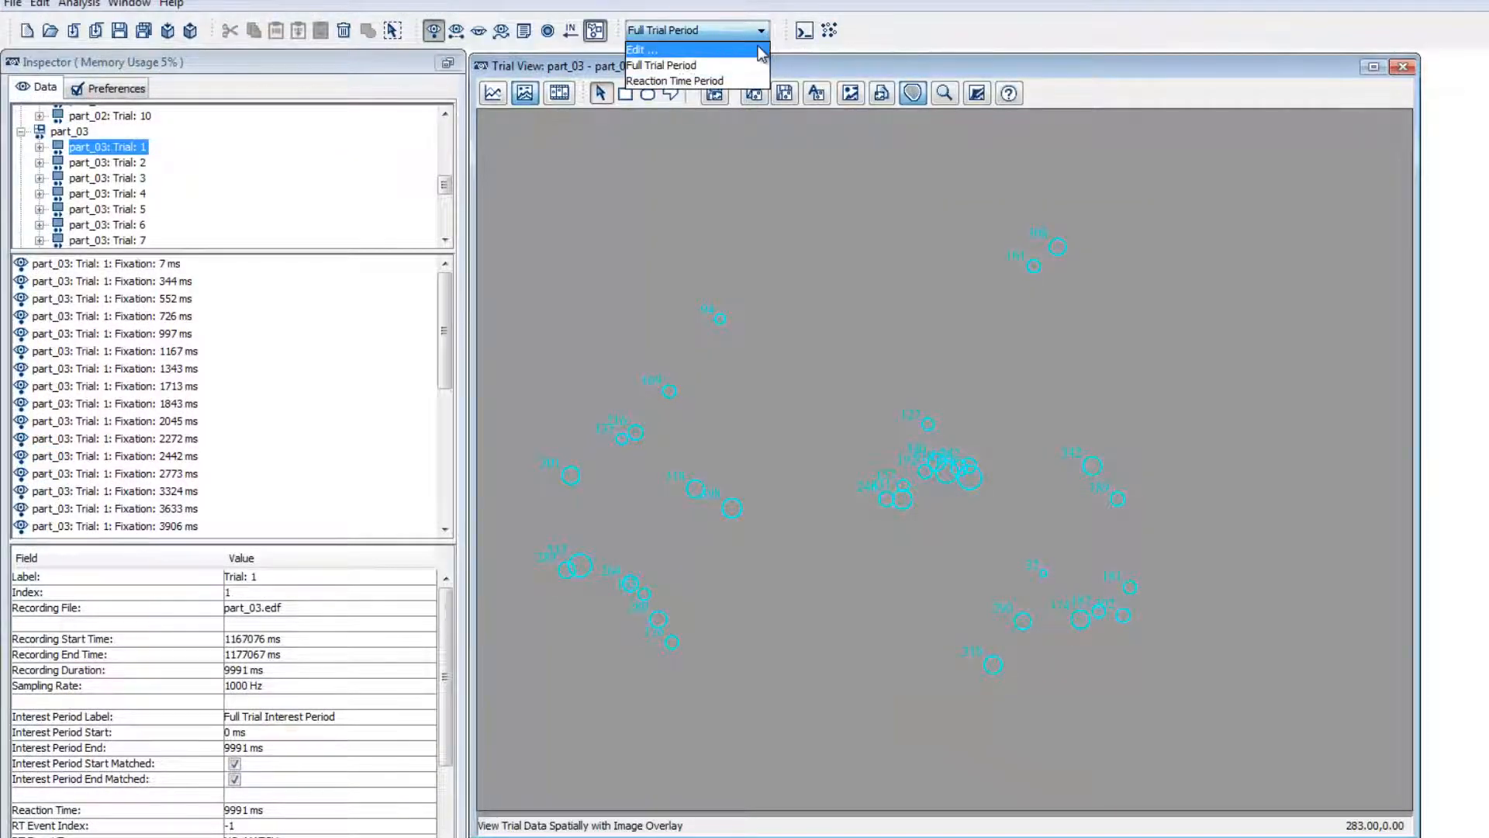
pyautogui.click(761, 51)
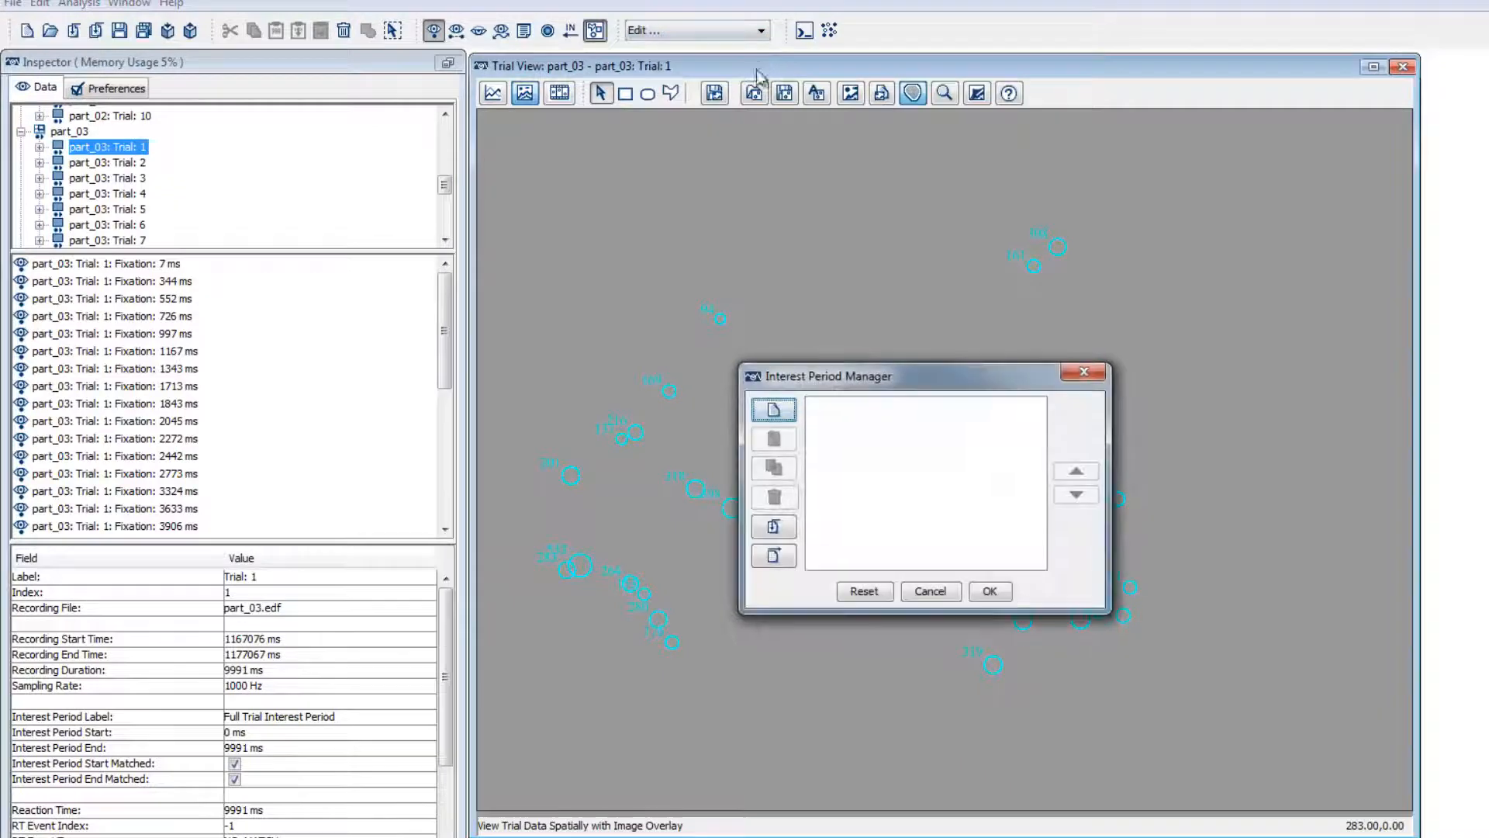
pyautogui.click(785, 409)
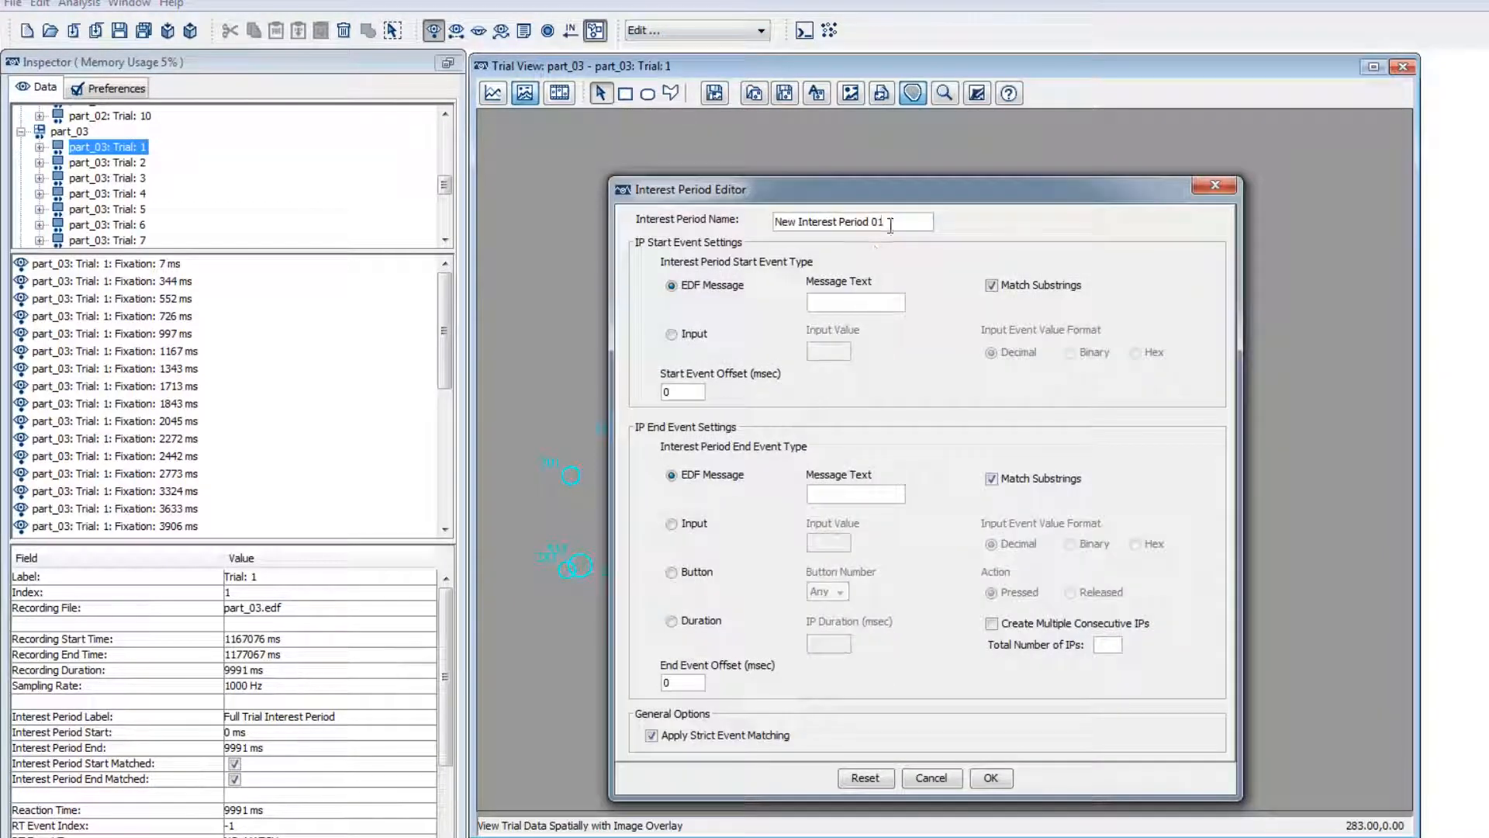
pyautogui.moveTo(894, 221); pyautogui.dragTo(721, 226)
pyautogui.write('ImagePeriod')
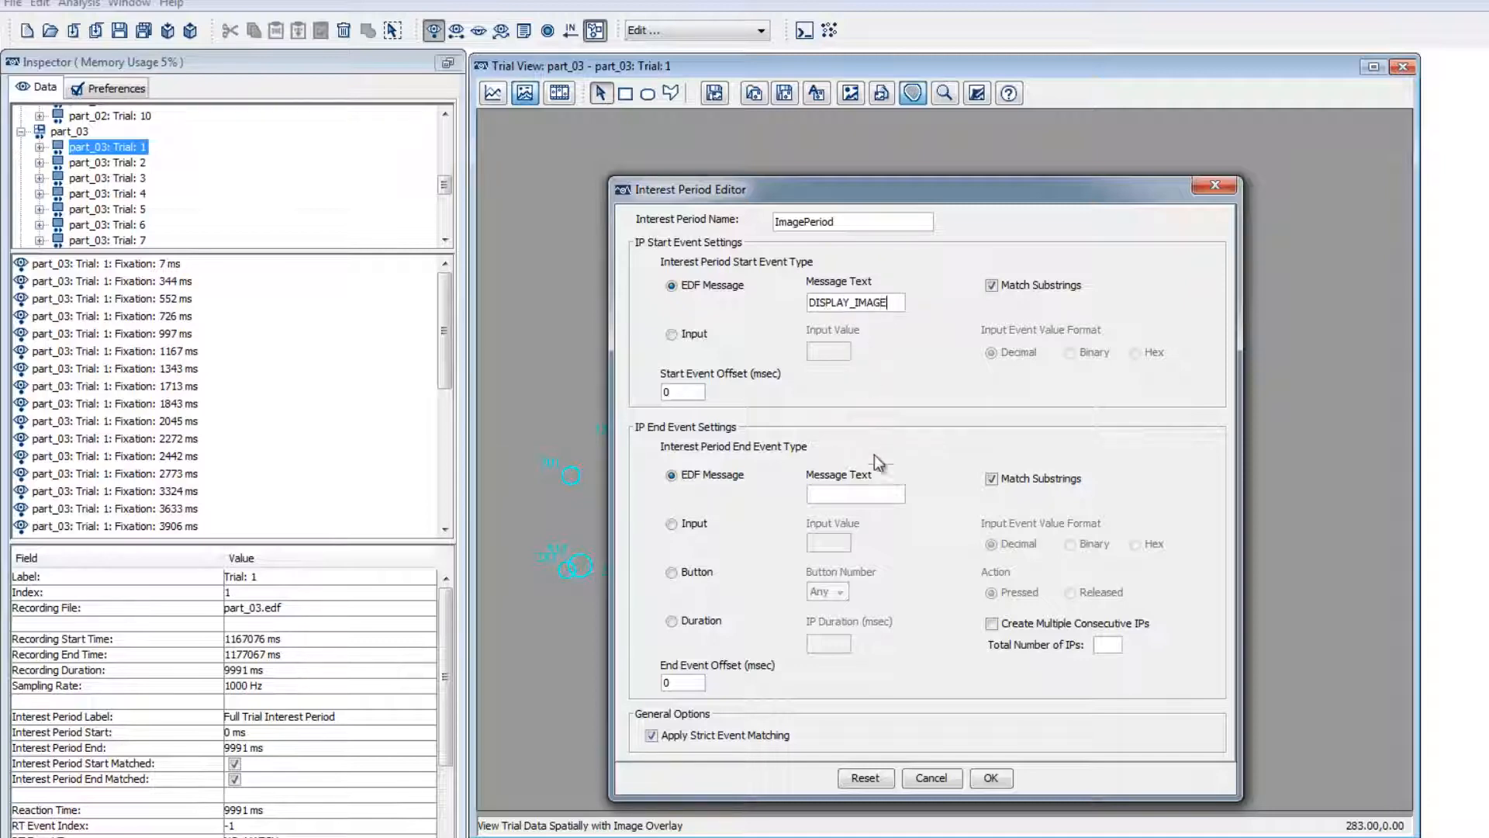
# - End ImagePeriod at the EDF message DISPLAY_QUESTION and apply the interest period to the data
pyautogui.click(865, 493)
pyautogui.write('DISPLAY_QUESTION')
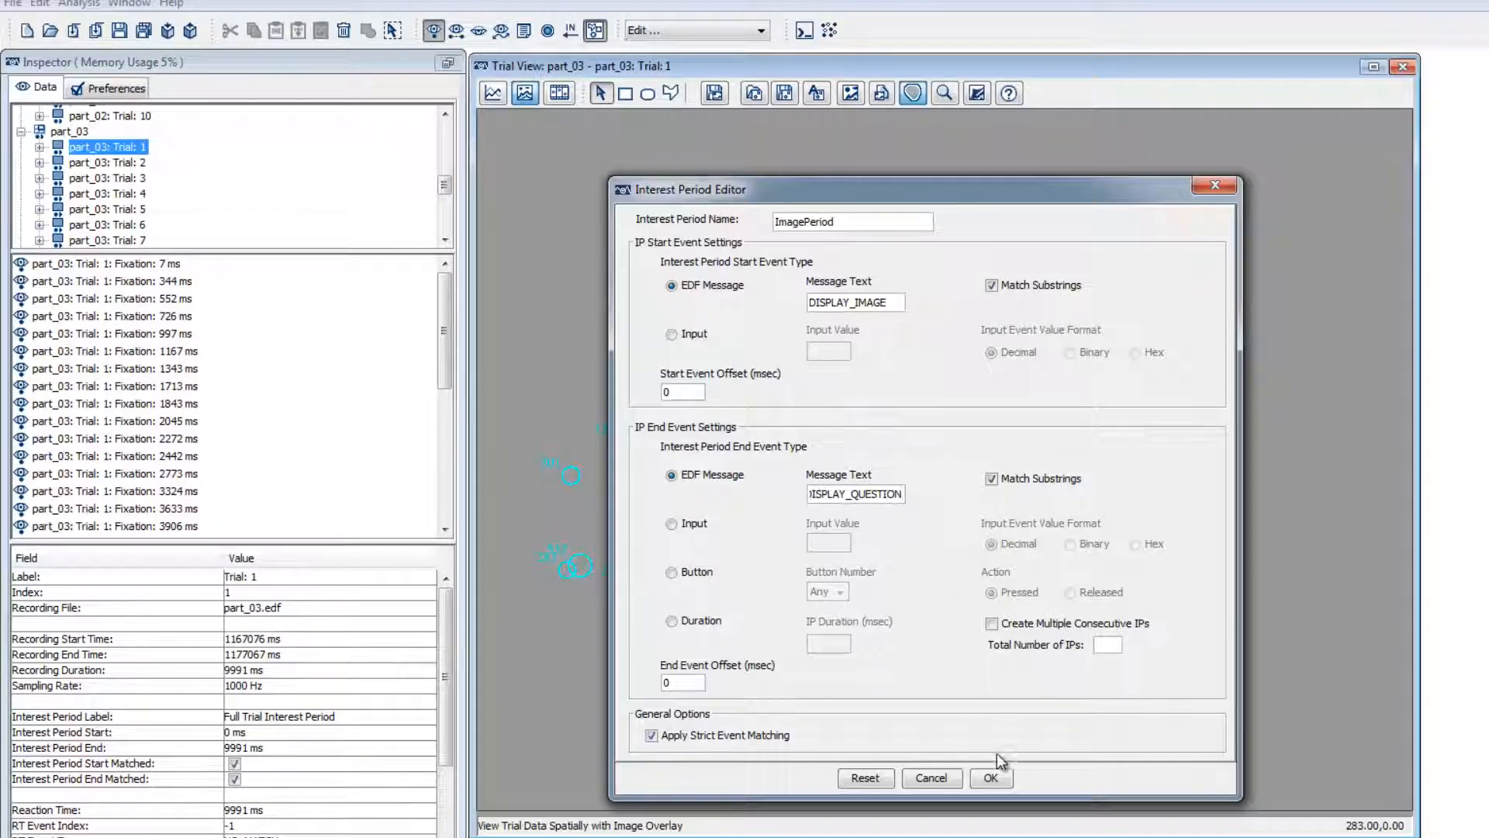
pyautogui.click(992, 778)
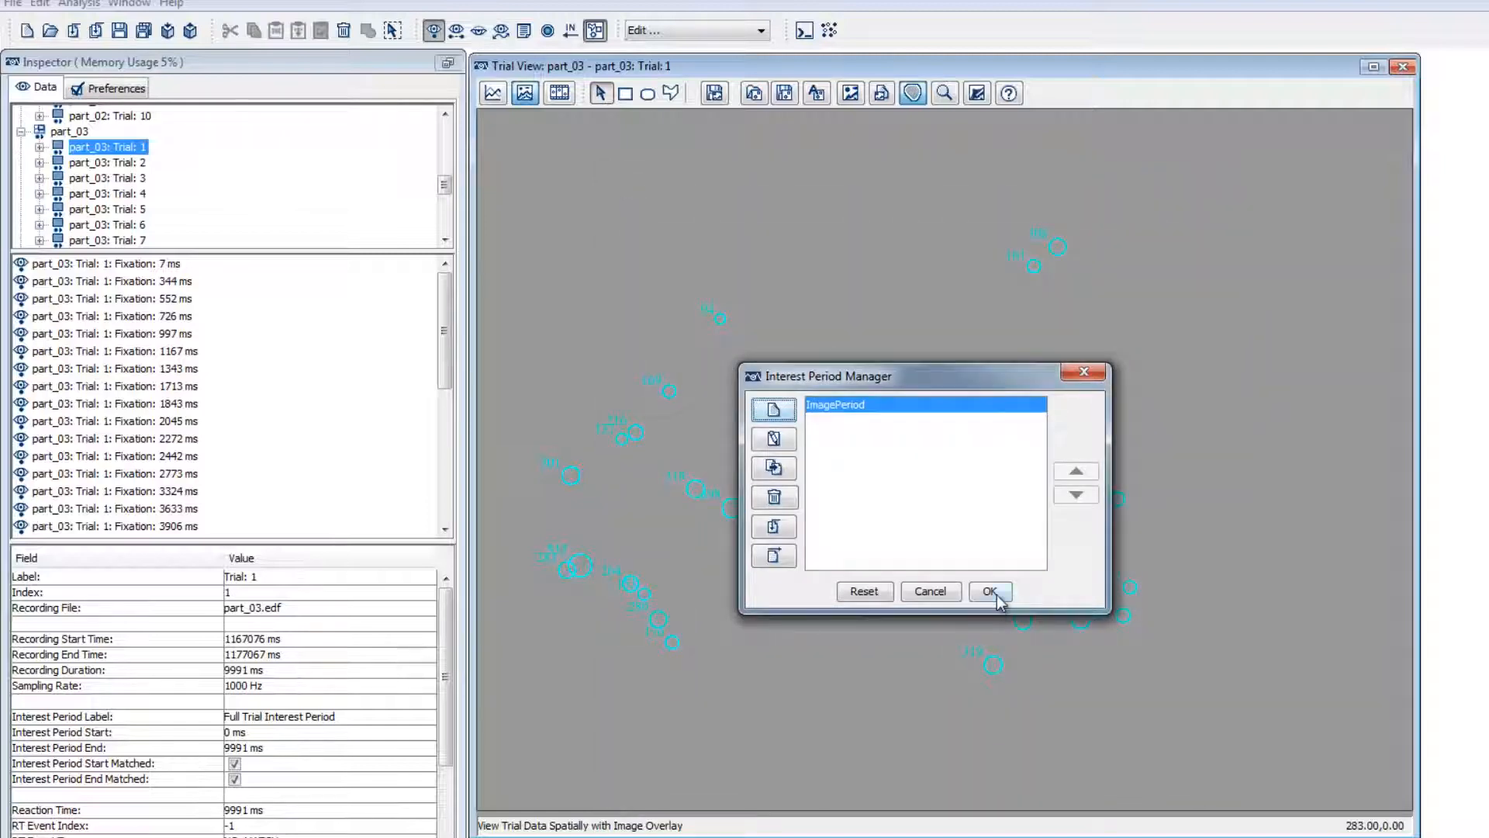
pyautogui.click(991, 592)
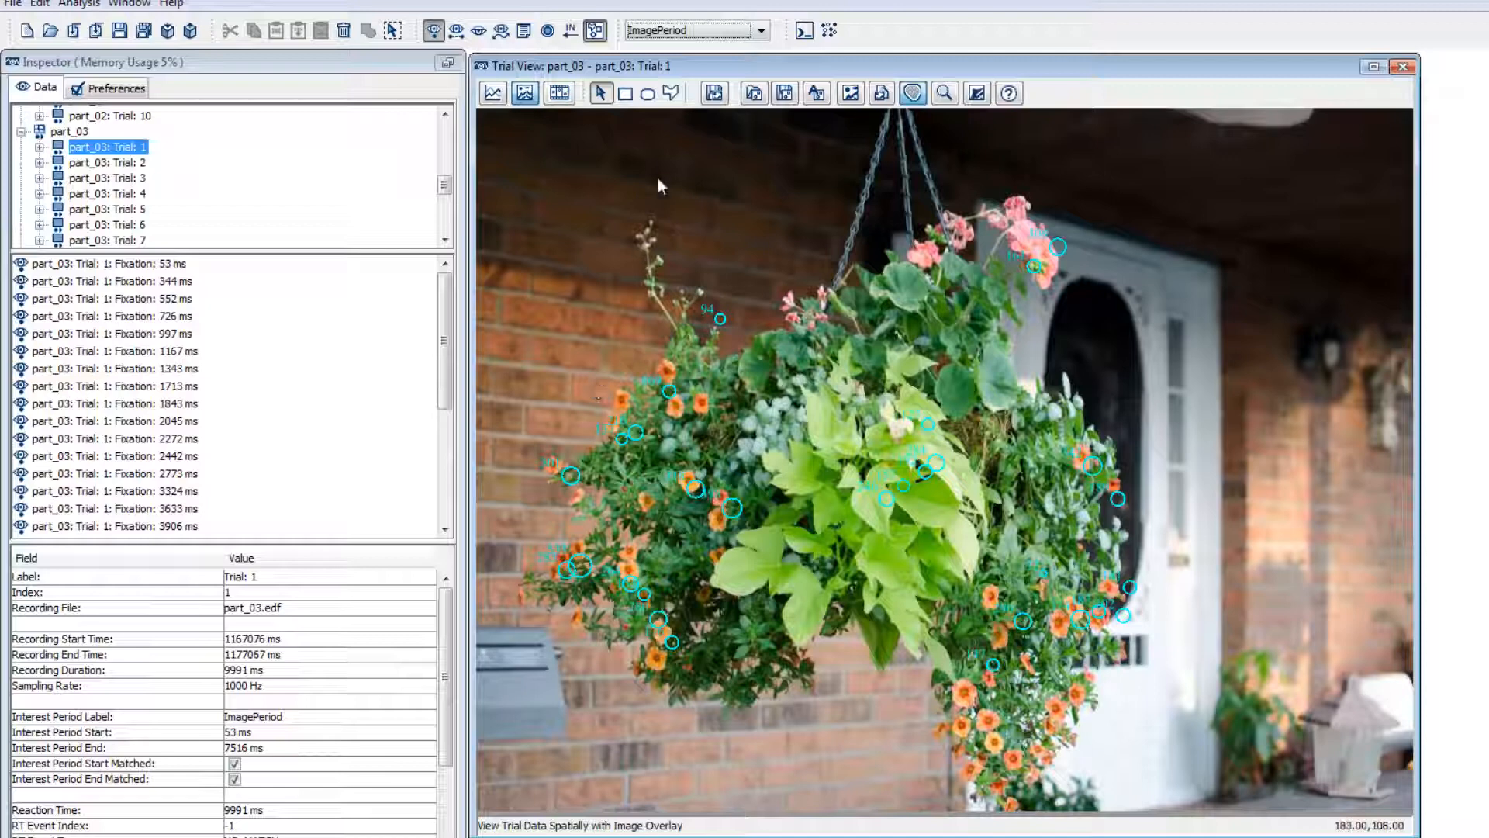
# - Compare part_03 Trial 1 under the Full Trial Period with its ImagePeriod view
pyautogui.click(721, 31)
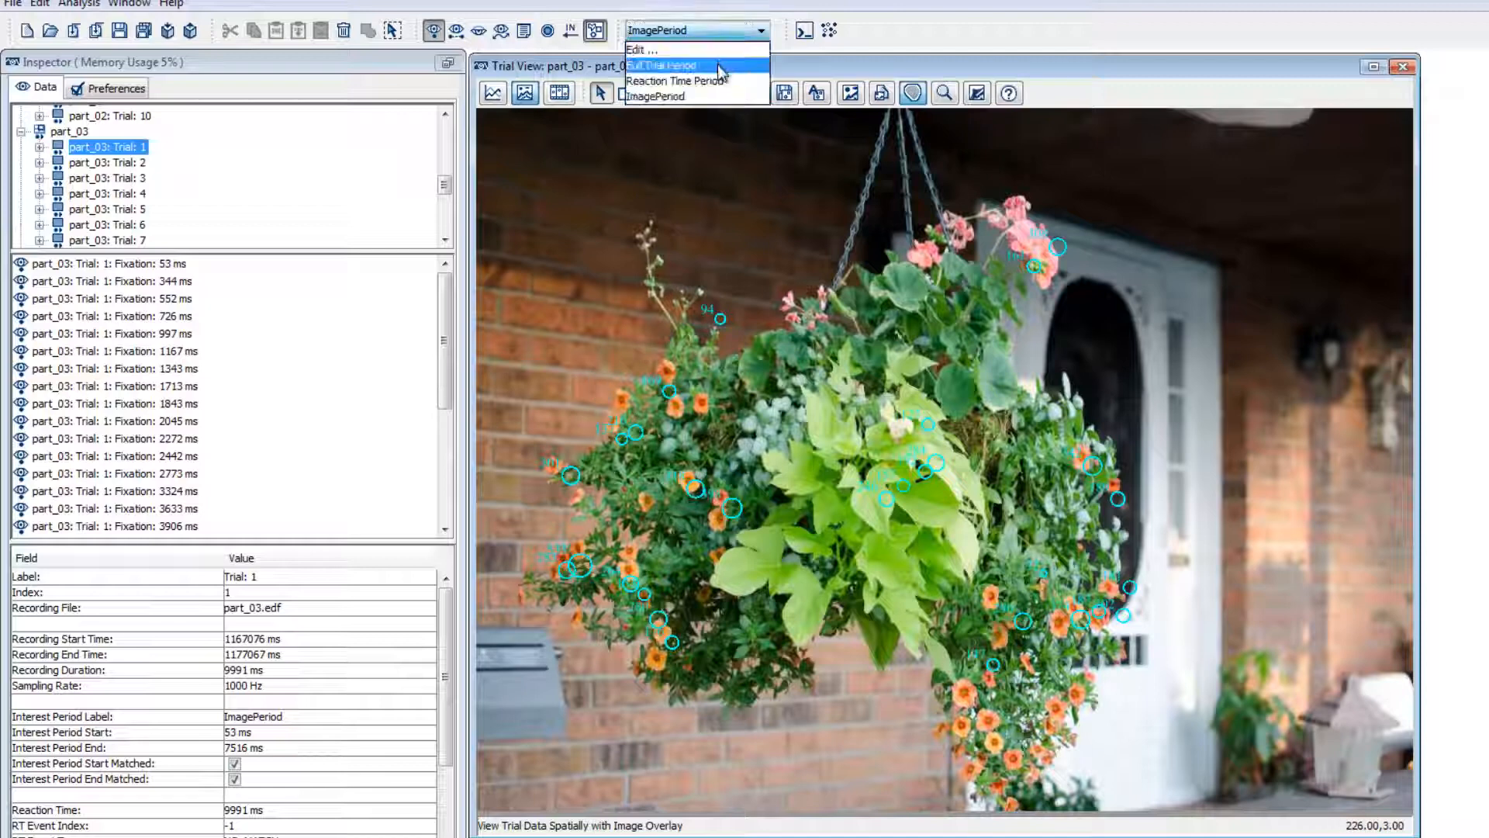
pyautogui.click(721, 68)
pyautogui.click(723, 39)
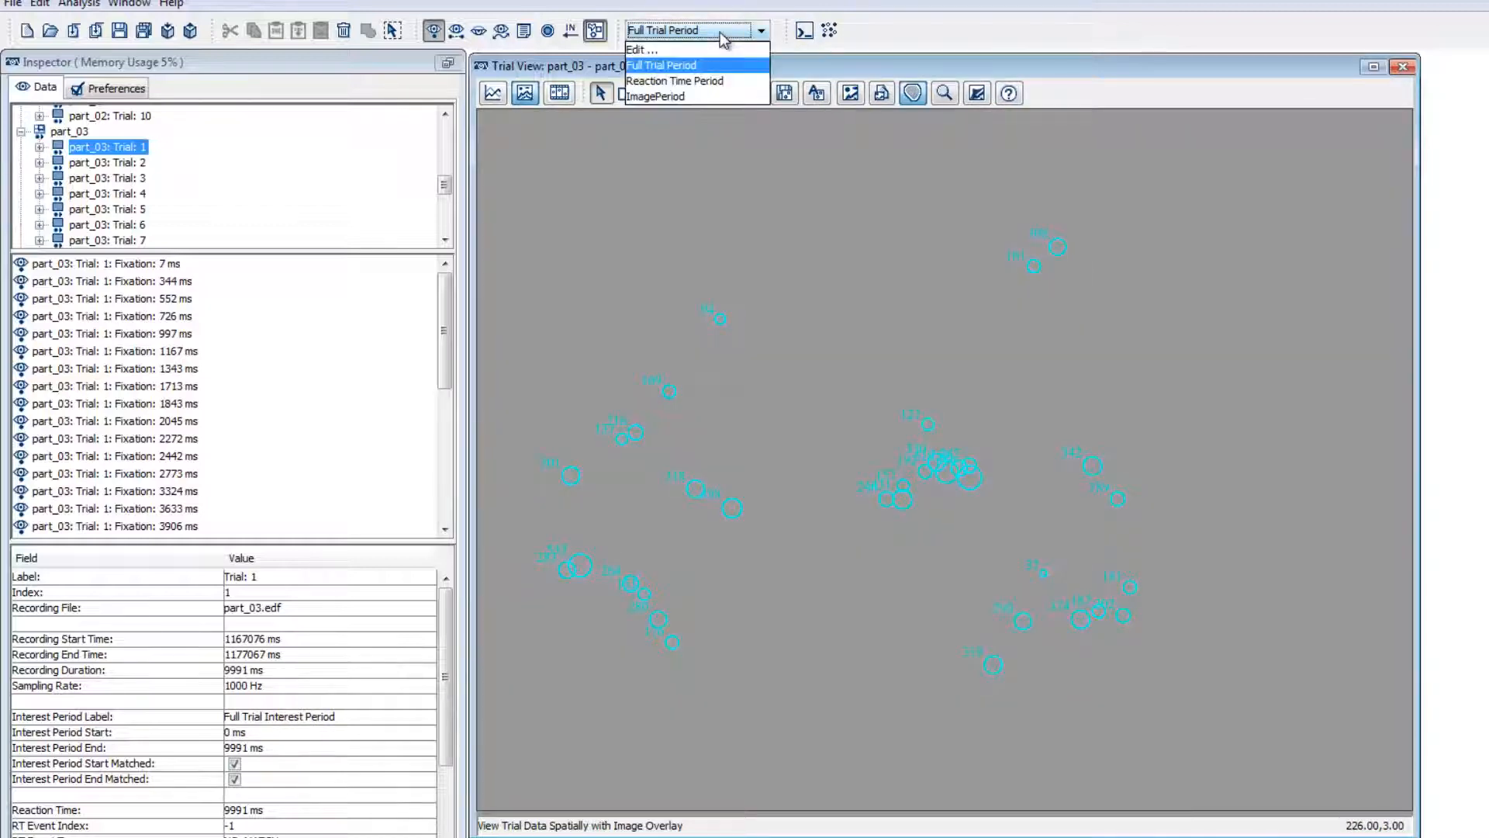
pyautogui.click(717, 96)
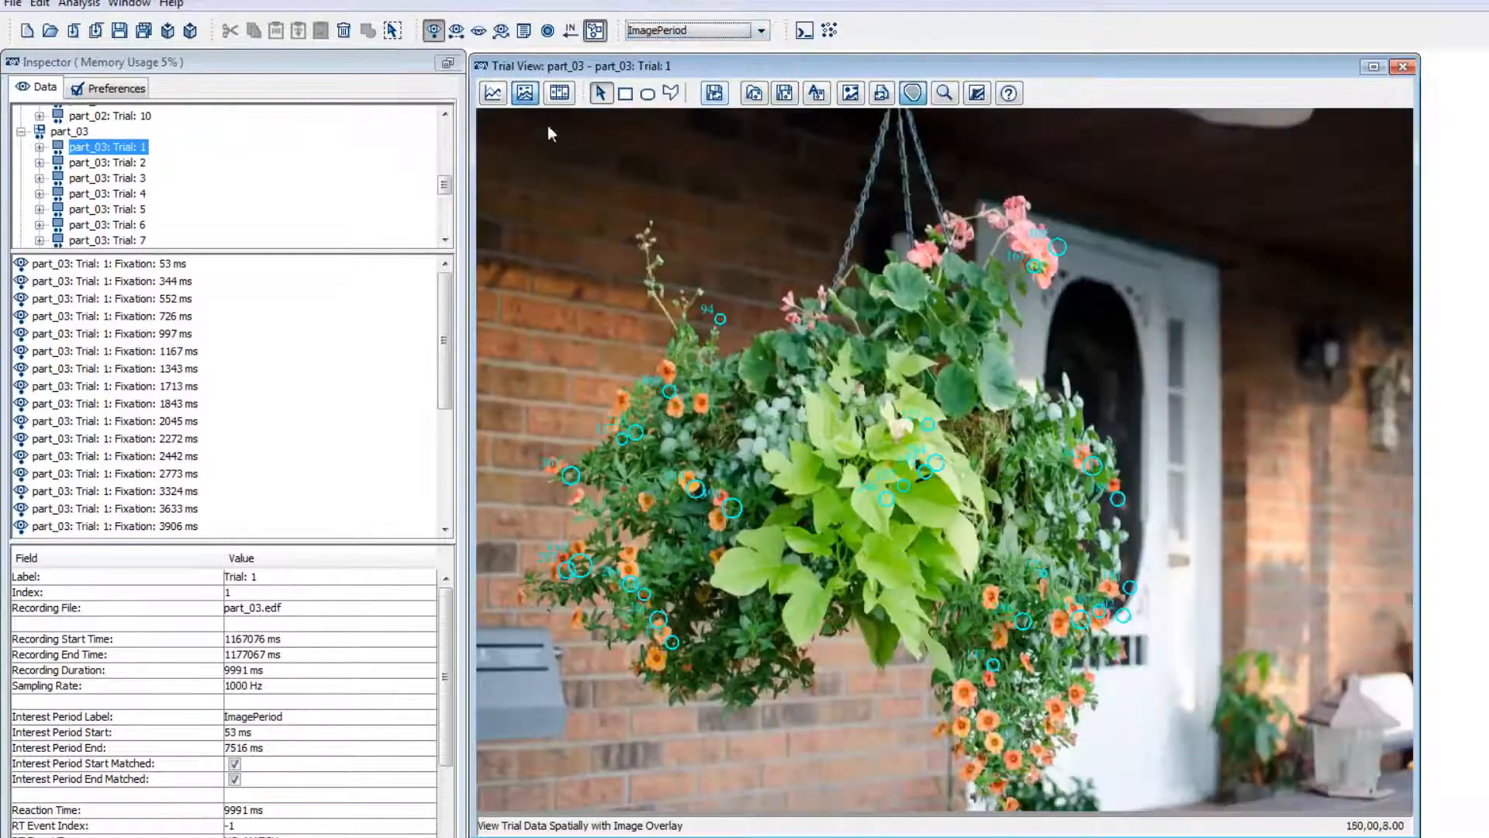
# - Browse the remaining part_03 trials, such as Trials 3, 4, 6 and 7, to examine their images and fixations under ImagePeriod
pyautogui.click(130, 168)
pyautogui.click(130, 180)
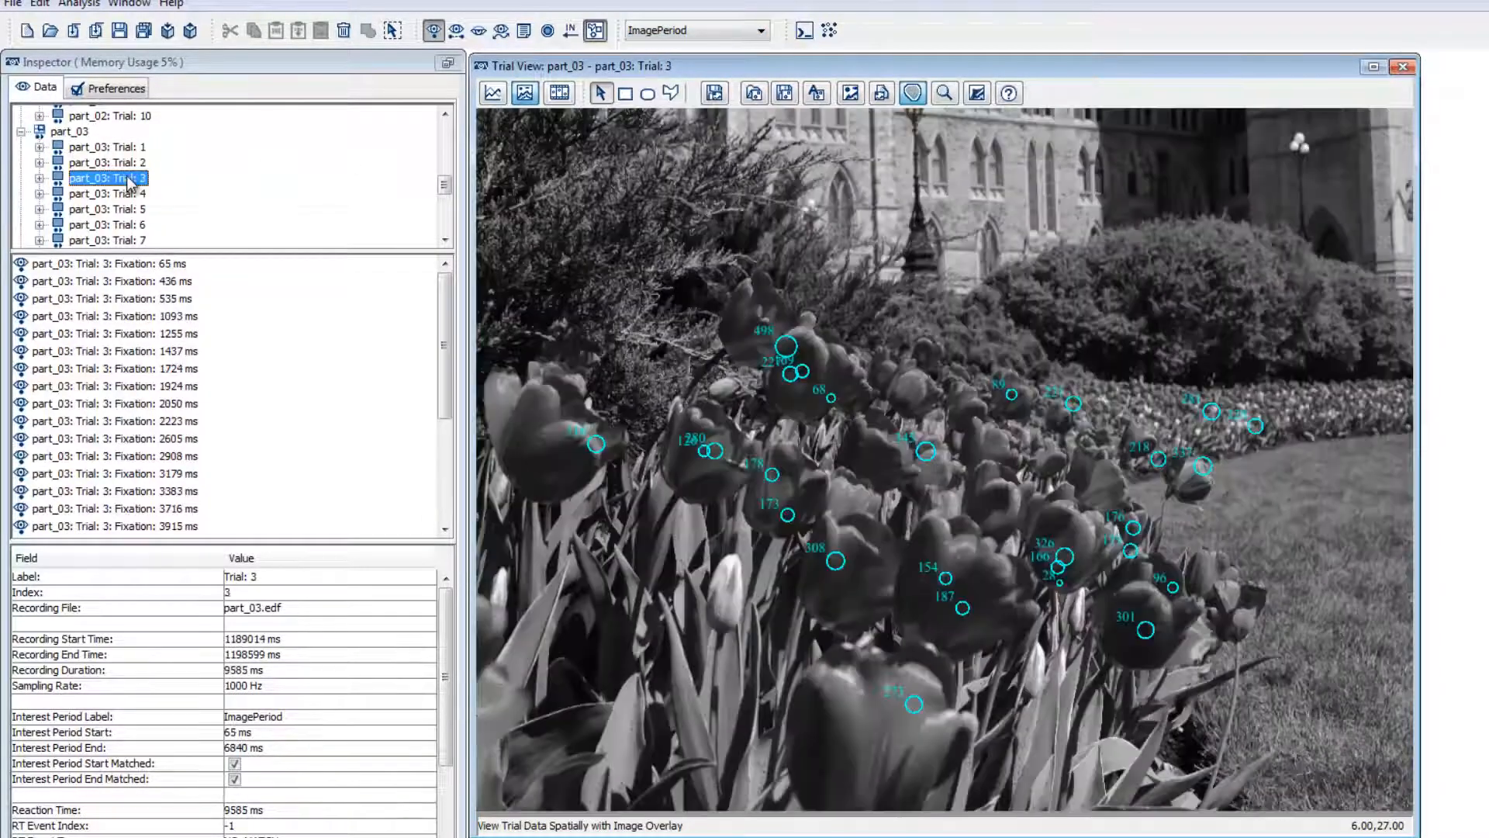
pyautogui.click(129, 193)
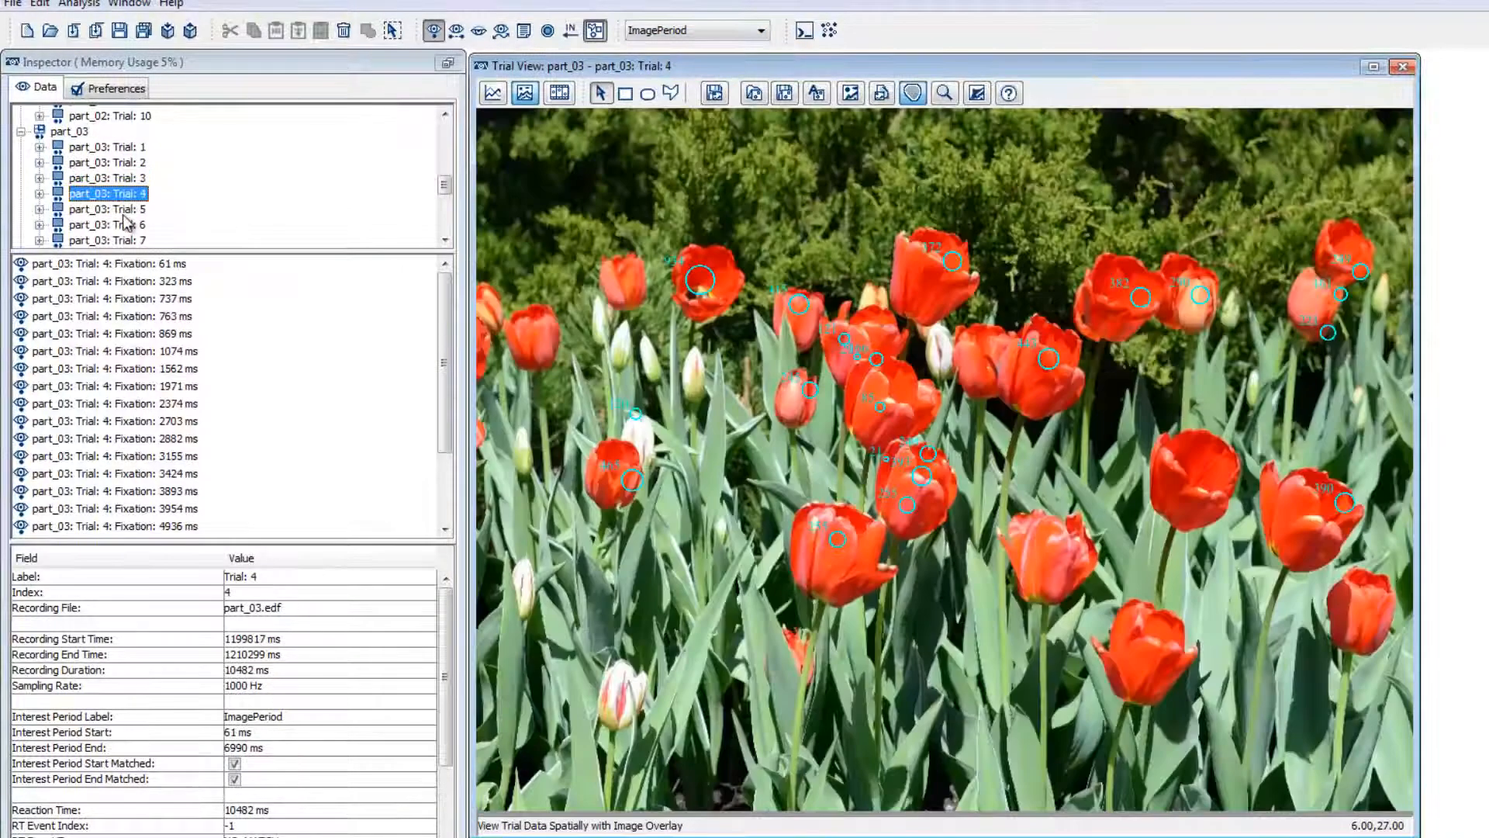
pyautogui.click(127, 224)
pyautogui.click(64, 190)
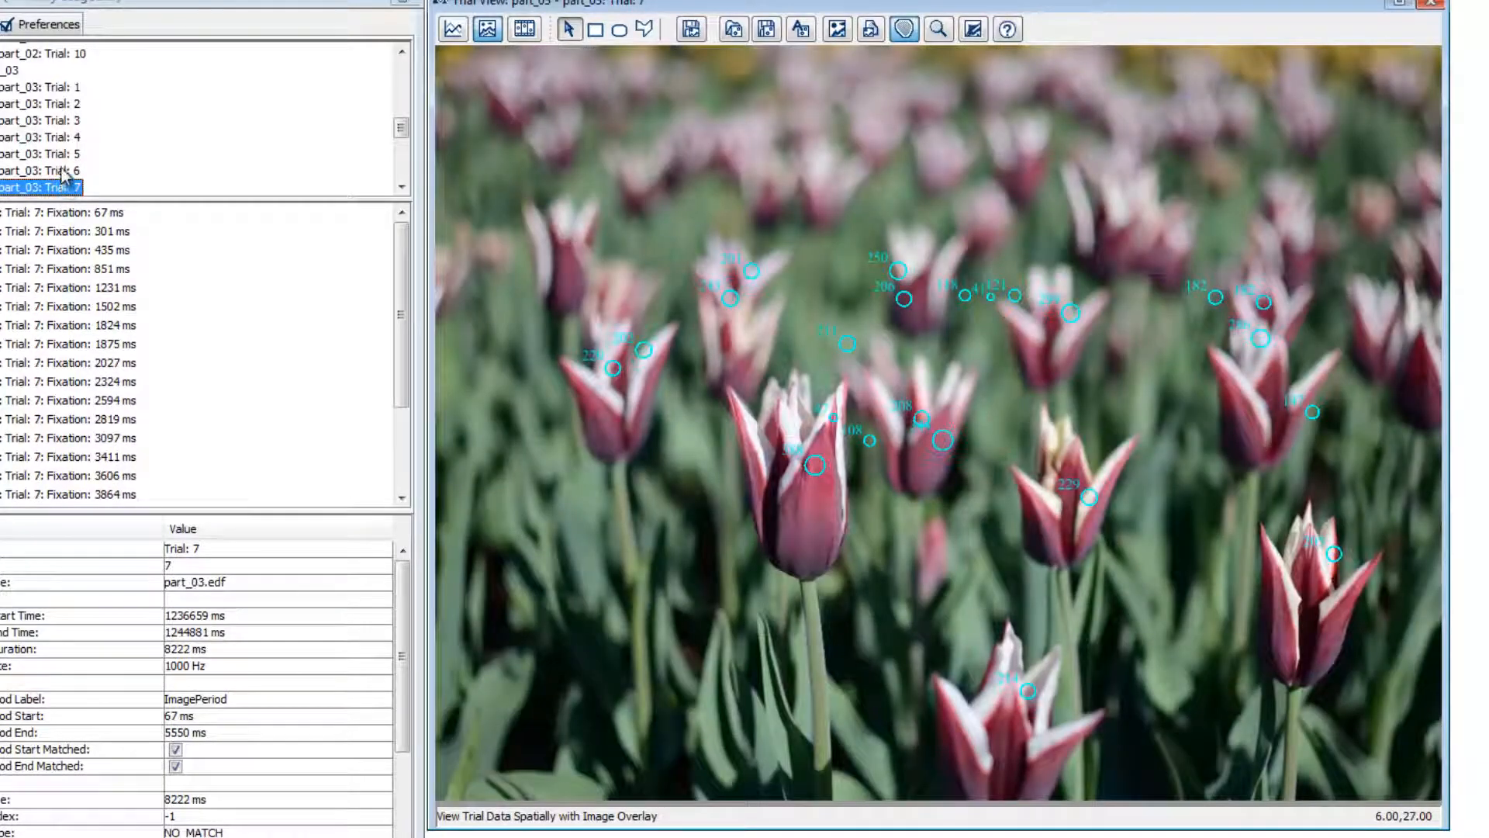
pyautogui.click(64, 172)
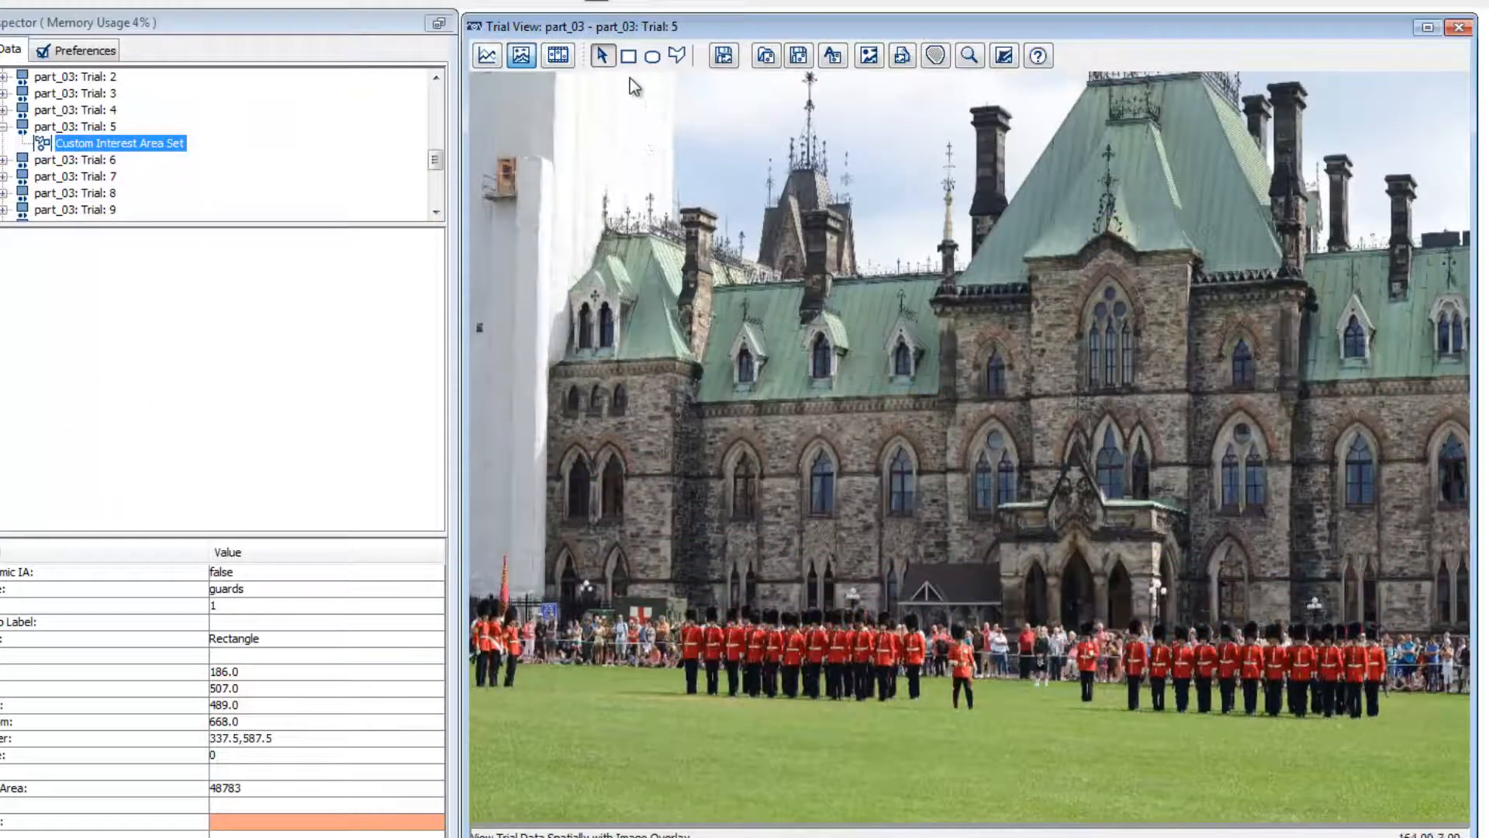
# - Draw a rectangular interest area around the left group of red-coated guards in part_03 Trial 5 and label it guards
pyautogui.click(627, 58)
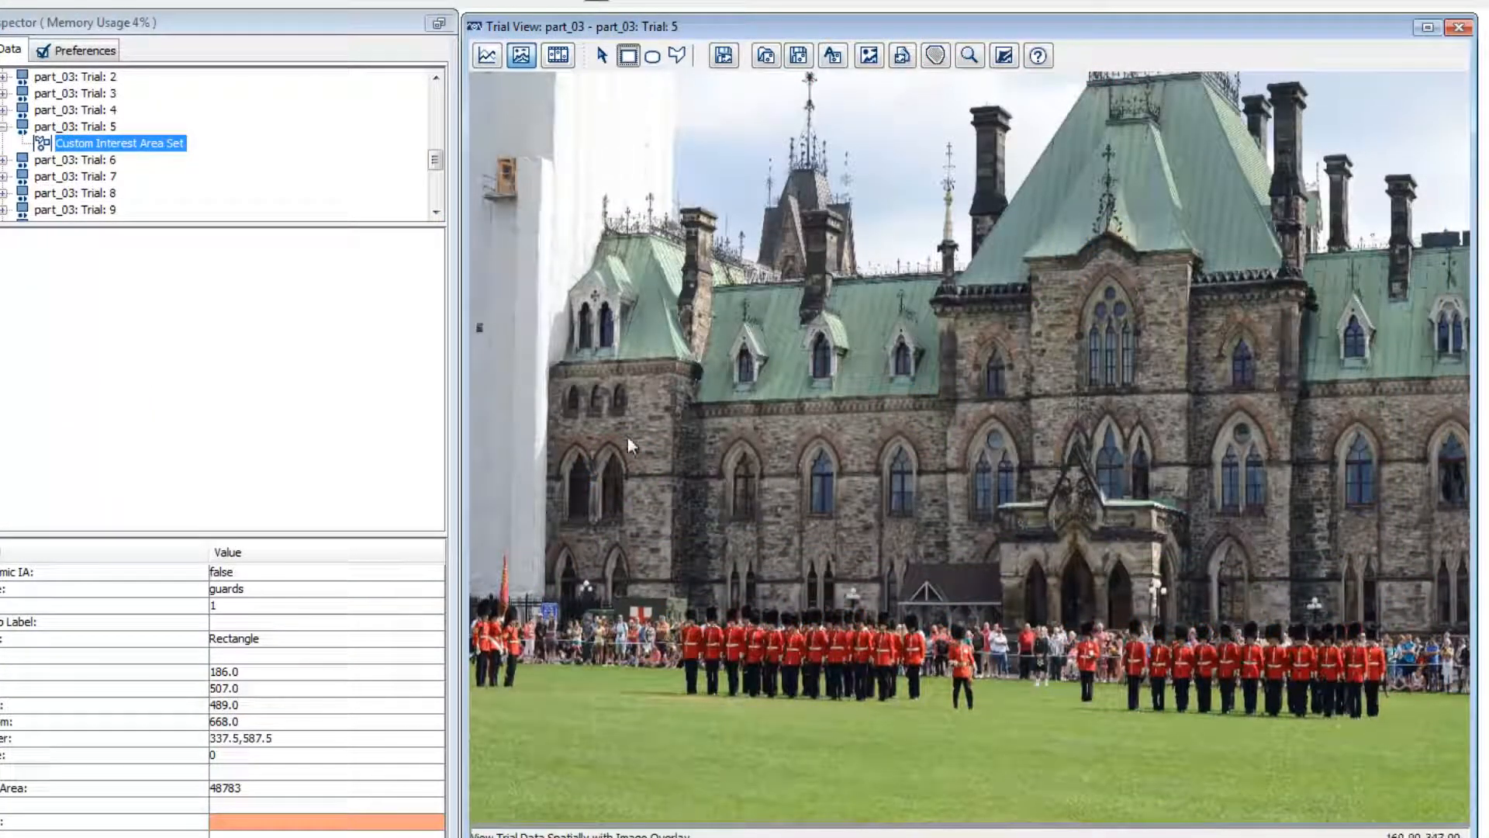
pyautogui.moveTo(654, 579); pyautogui.dragTo(943, 734)
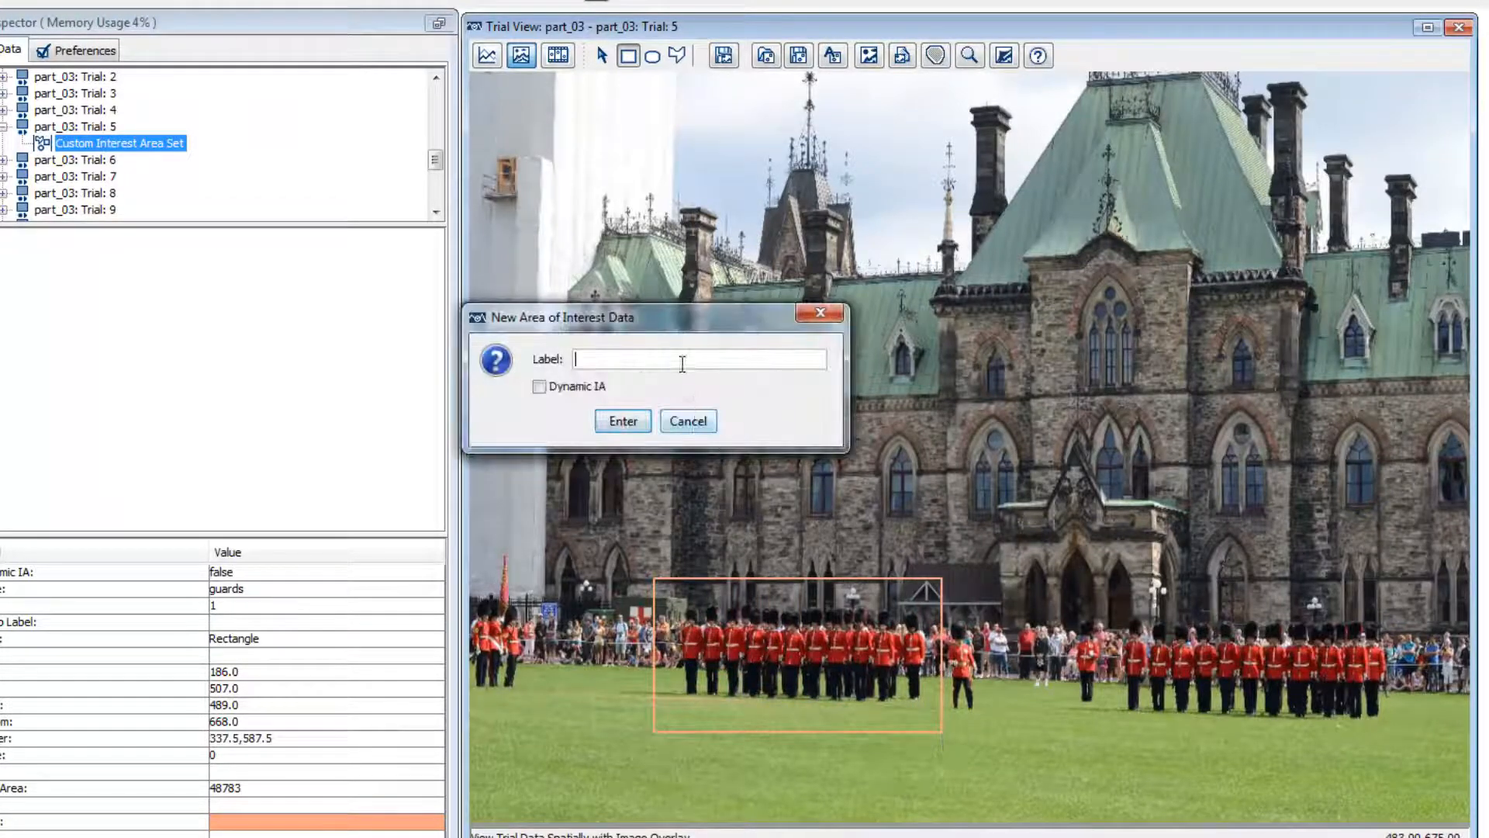
pyautogui.write('guards')
pyautogui.click(624, 421)
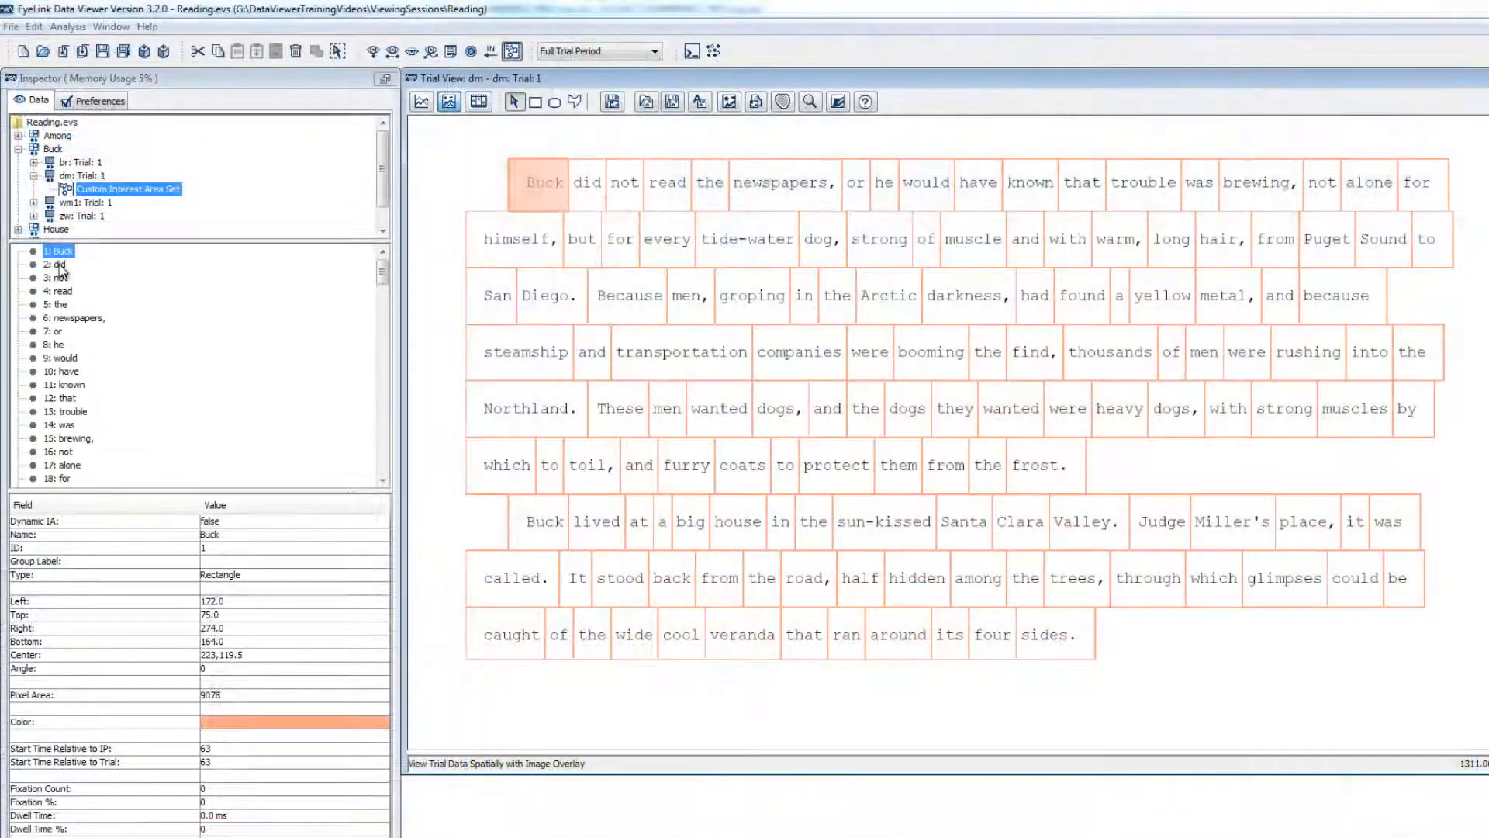
# - Examine the did, not and read interest areas of dm Trial 1 in the Buck group
pyautogui.click(58, 265)
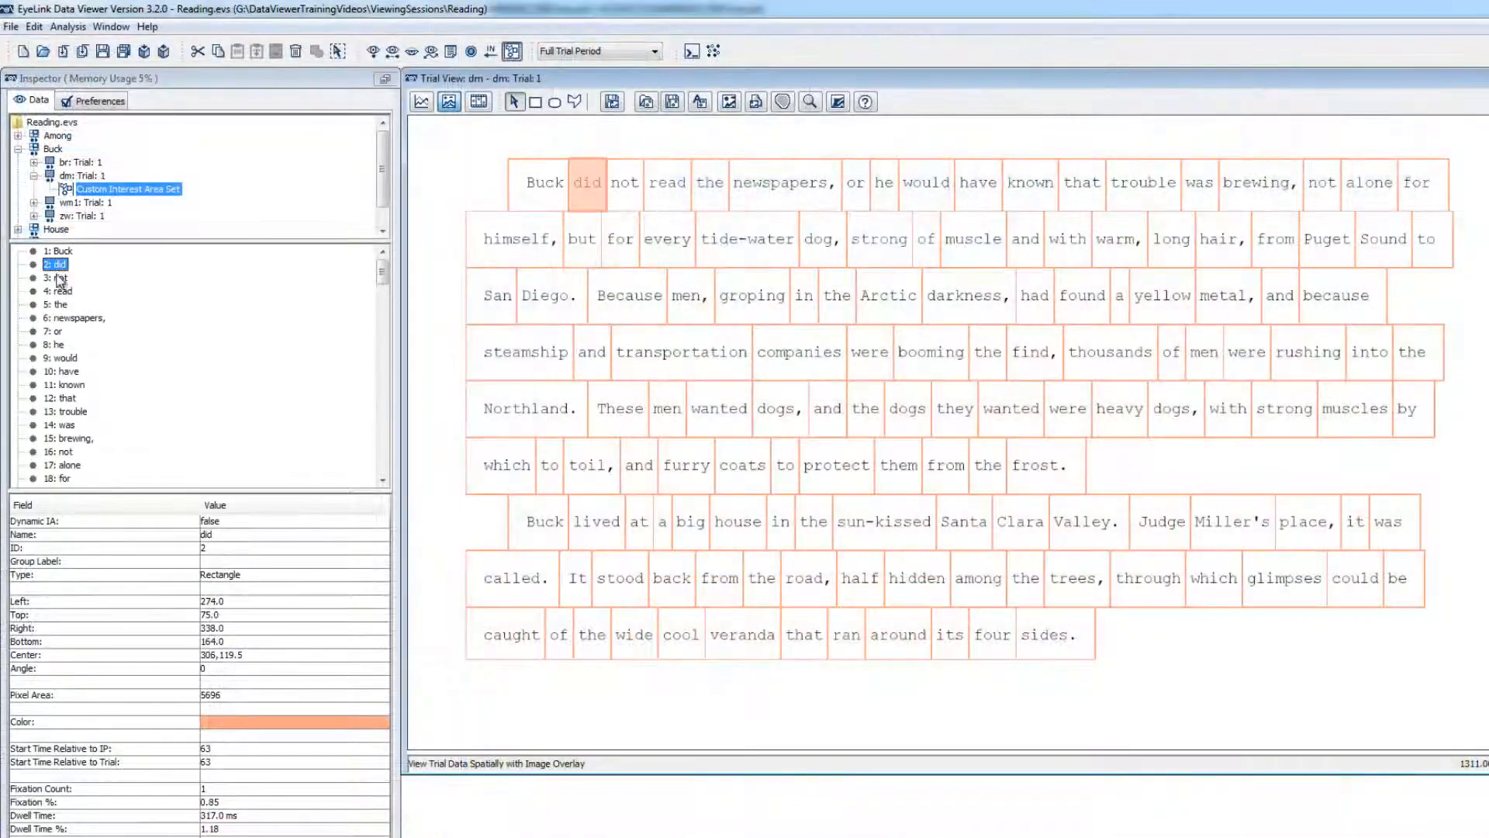
pyautogui.click(58, 277)
pyautogui.click(60, 290)
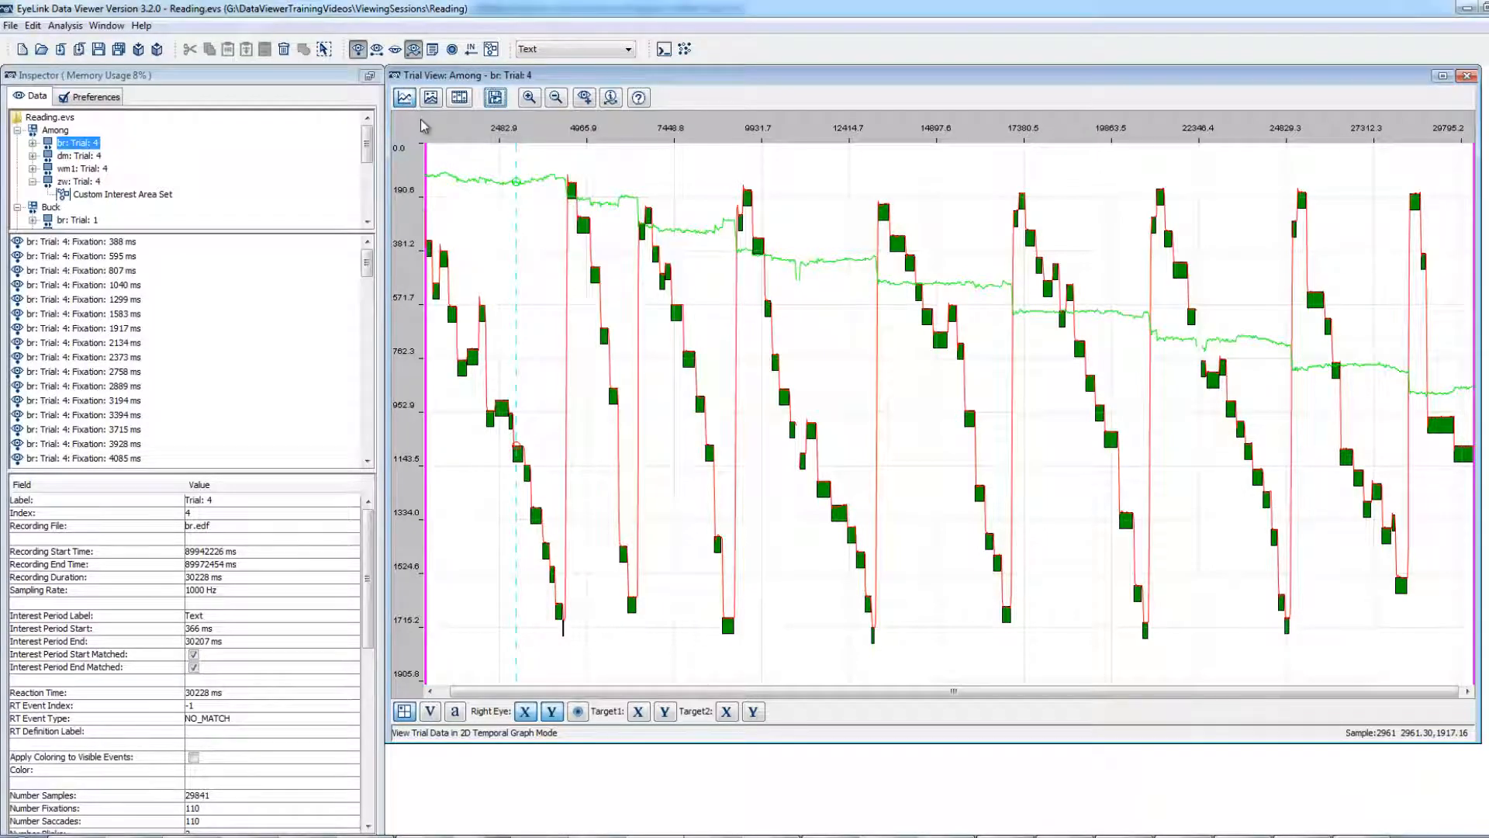
# - Show br Trial 4 of the Among group spatially over its text image and hide the samples, leaving only the fixations
pyautogui.click(413, 49)
pyautogui.click(413, 49)
pyautogui.click(430, 98)
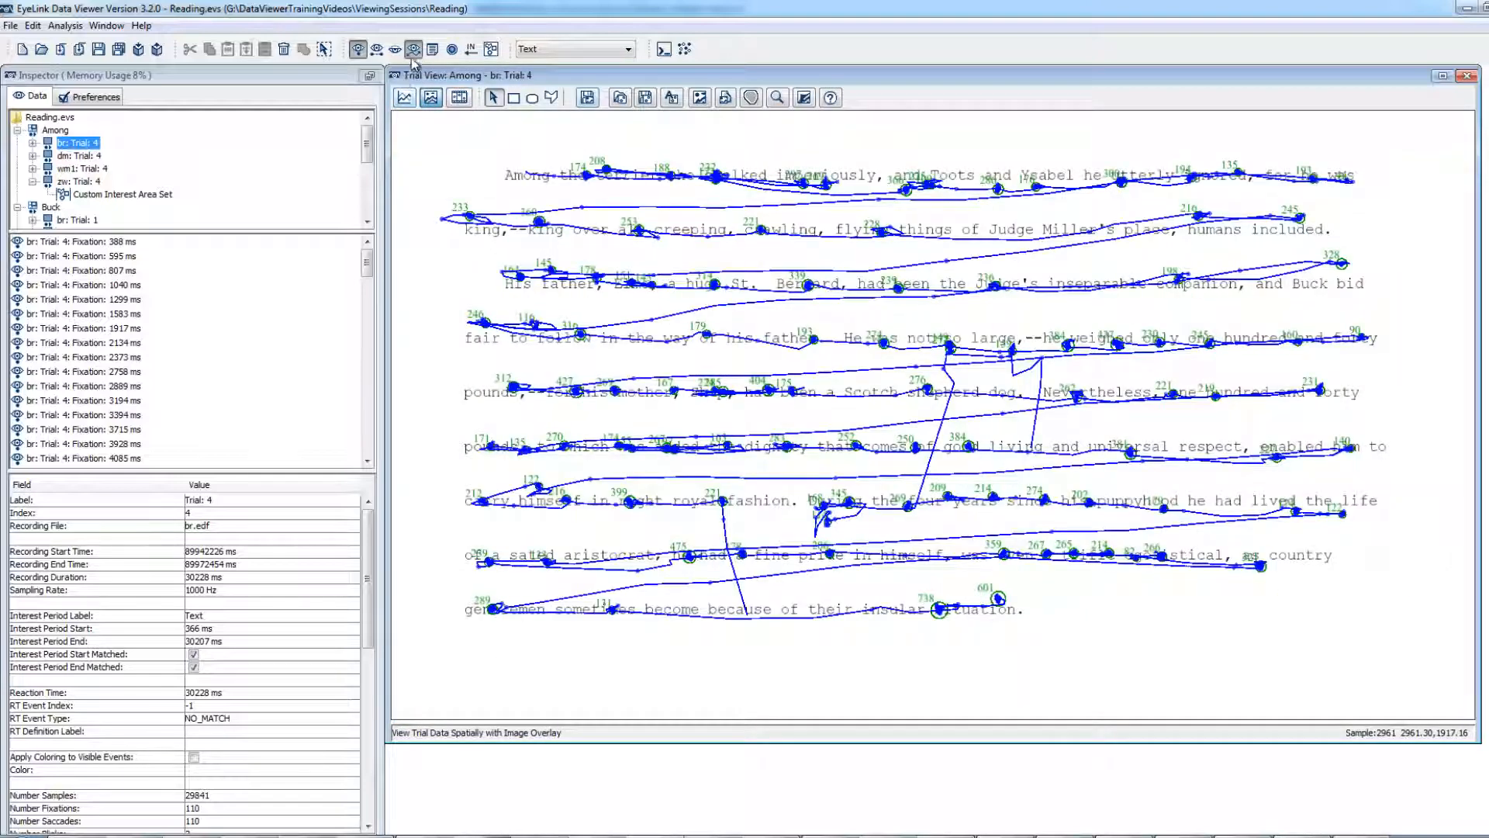
pyautogui.click(413, 49)
pyautogui.click(359, 49)
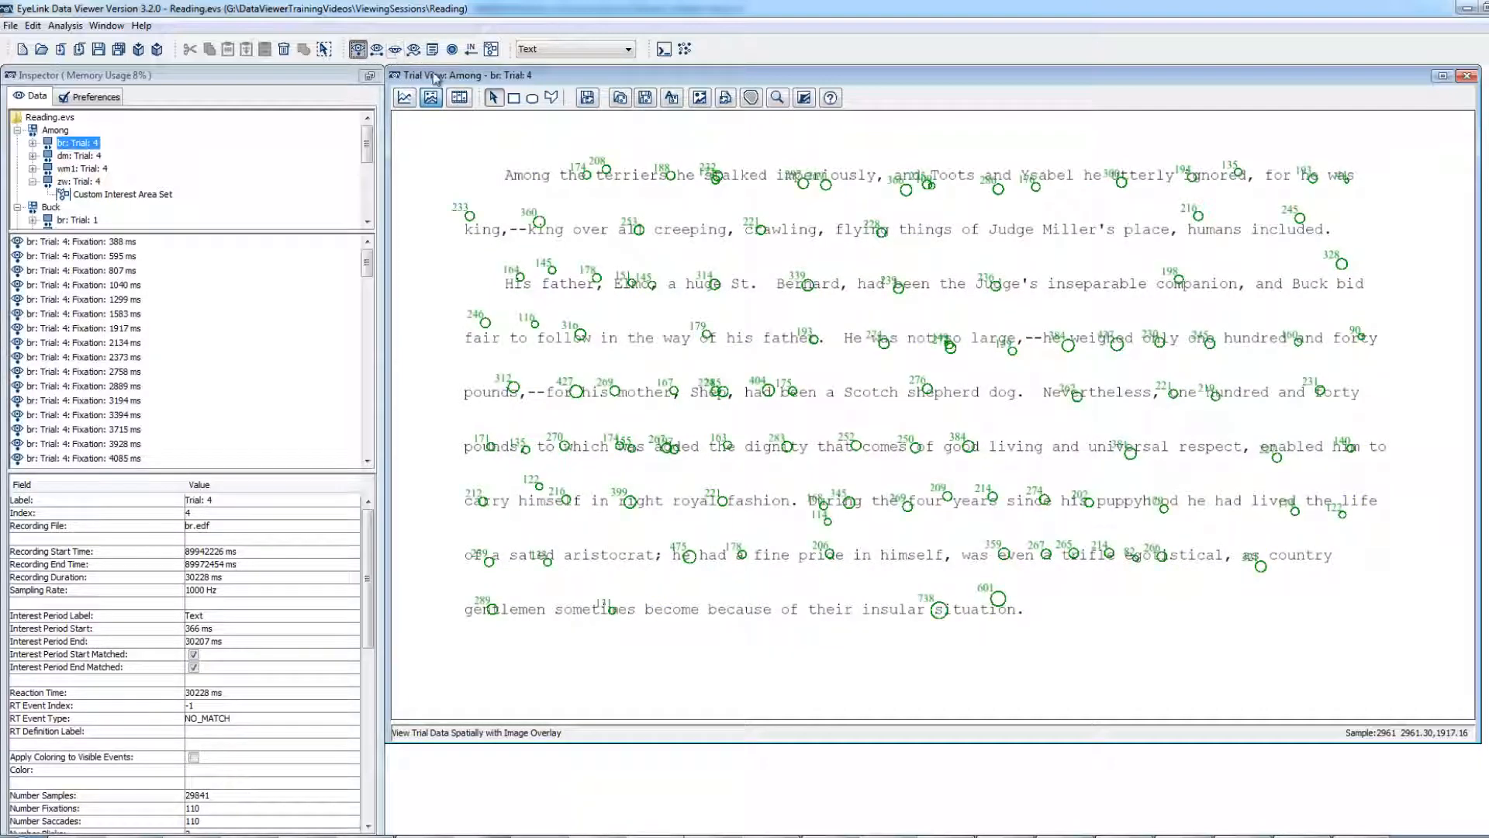
# - Play back br Trial 4 of the Among group as a gaze animation over the text
pyautogui.click(459, 98)
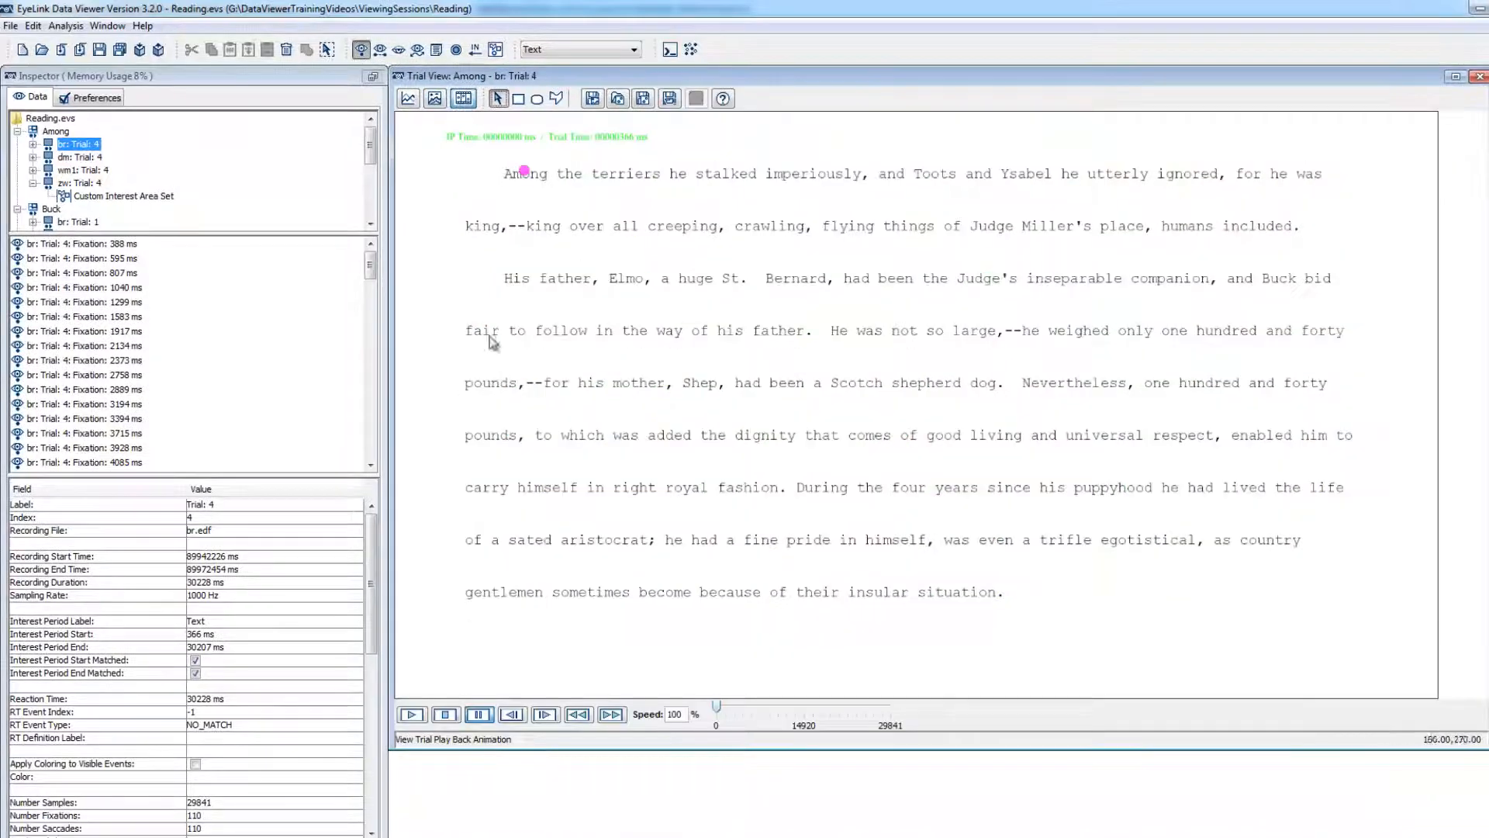
pyautogui.click(412, 714)
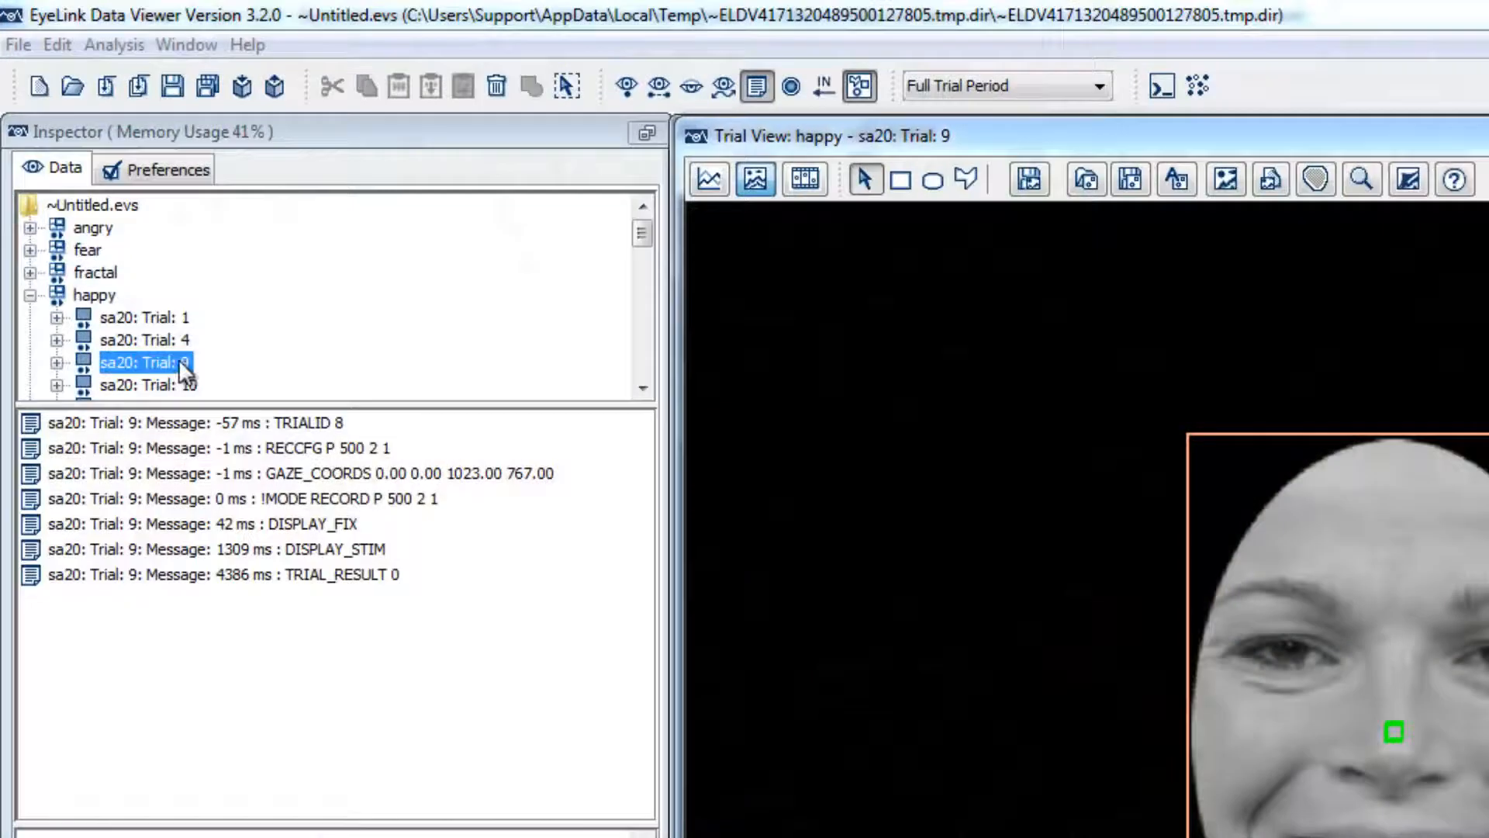
# - Review the actions available for sa20 Trial 9, for the happy group, and for the happy and angry groups selected together
pyautogui.rightClick(179, 361)
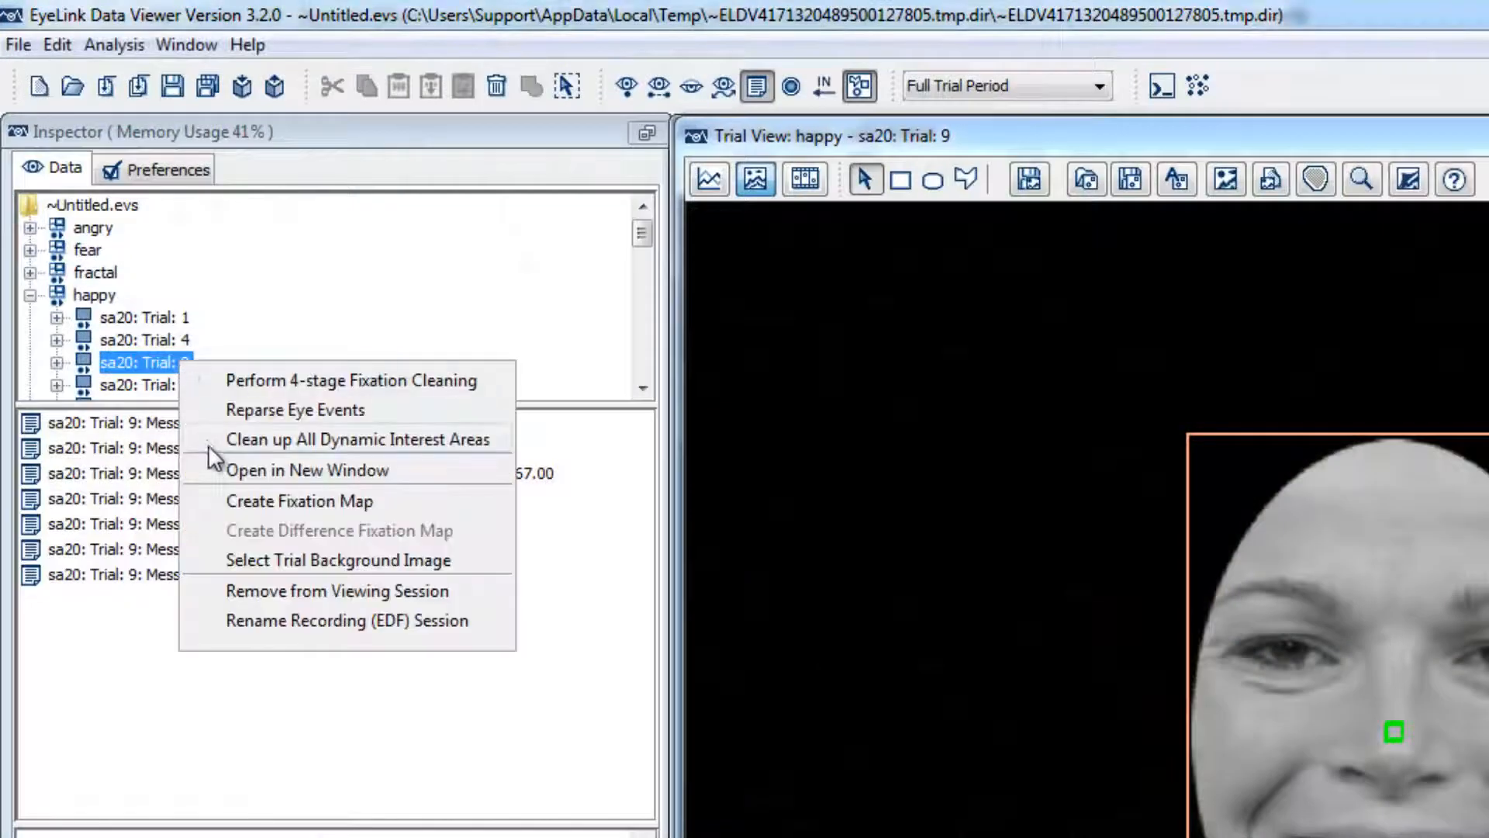
pyautogui.press('Escape')
pyautogui.click(94, 296)
pyautogui.rightClick(93, 297)
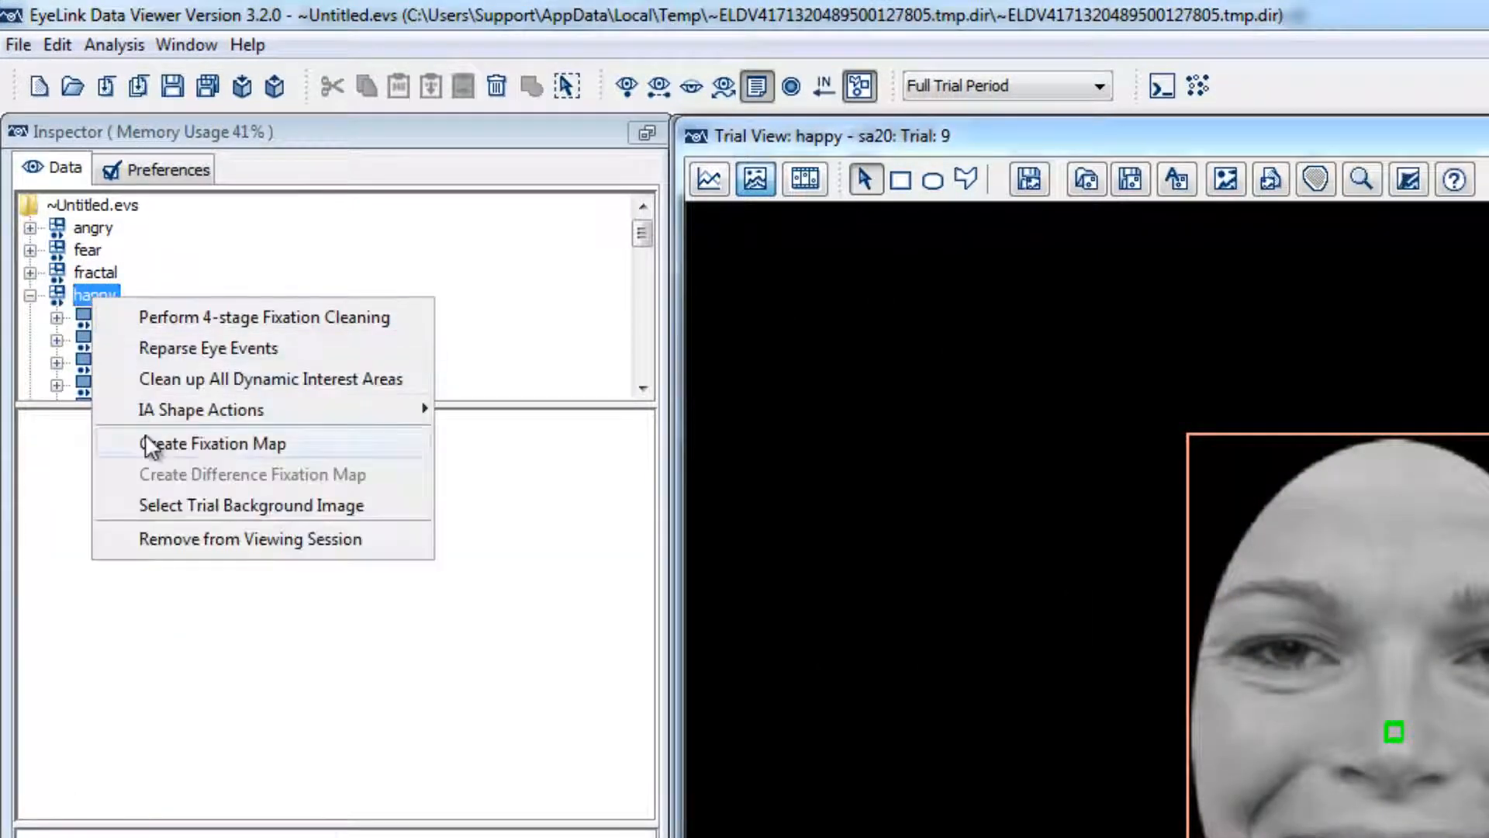
pyautogui.click(192, 264)
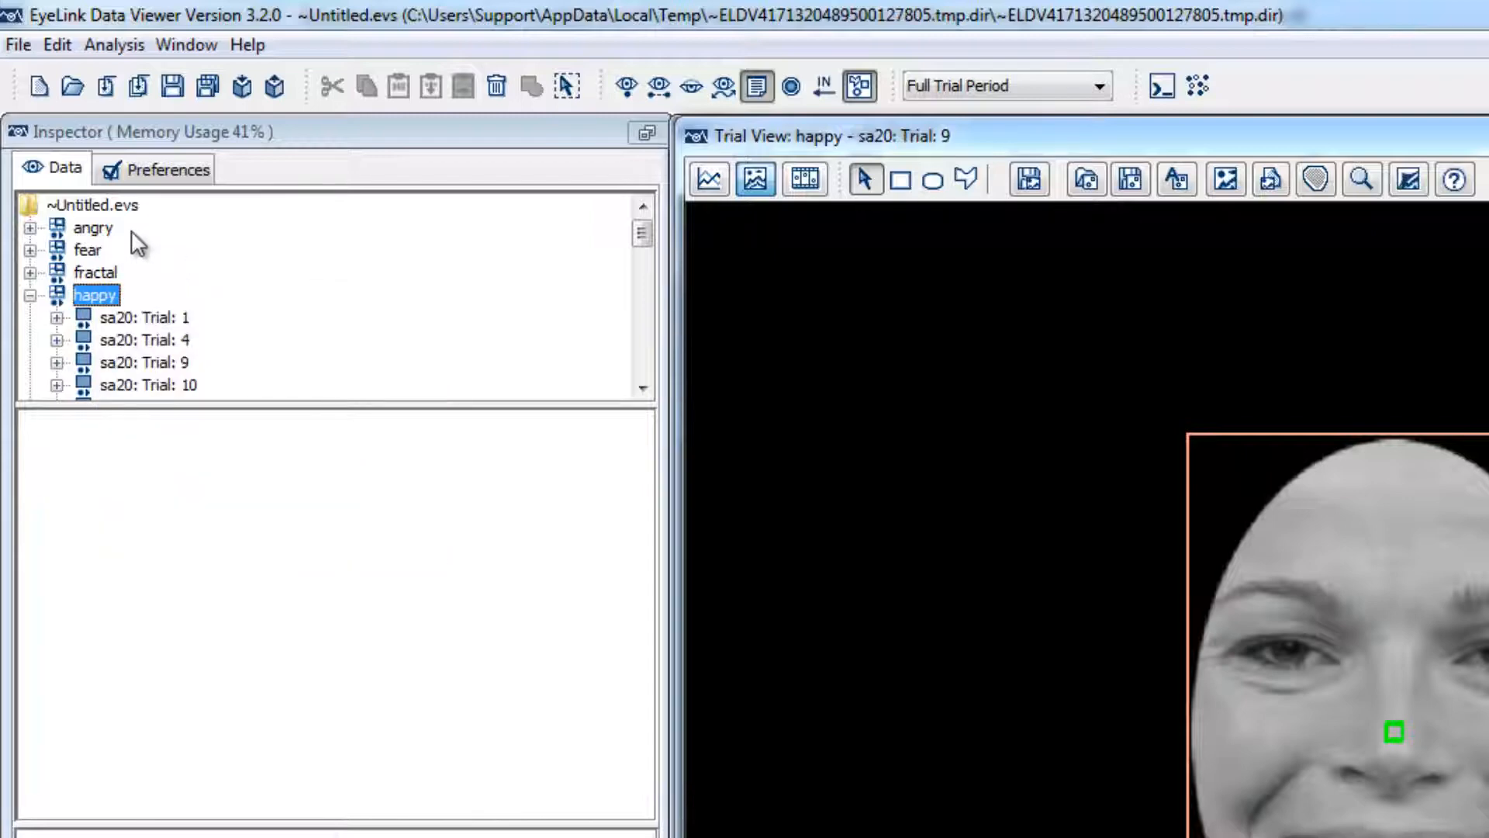
pyautogui.keyDown('ctrl'); pyautogui.click(106, 233); pyautogui.keyUp('ctrl')
pyautogui.rightClick(106, 233)
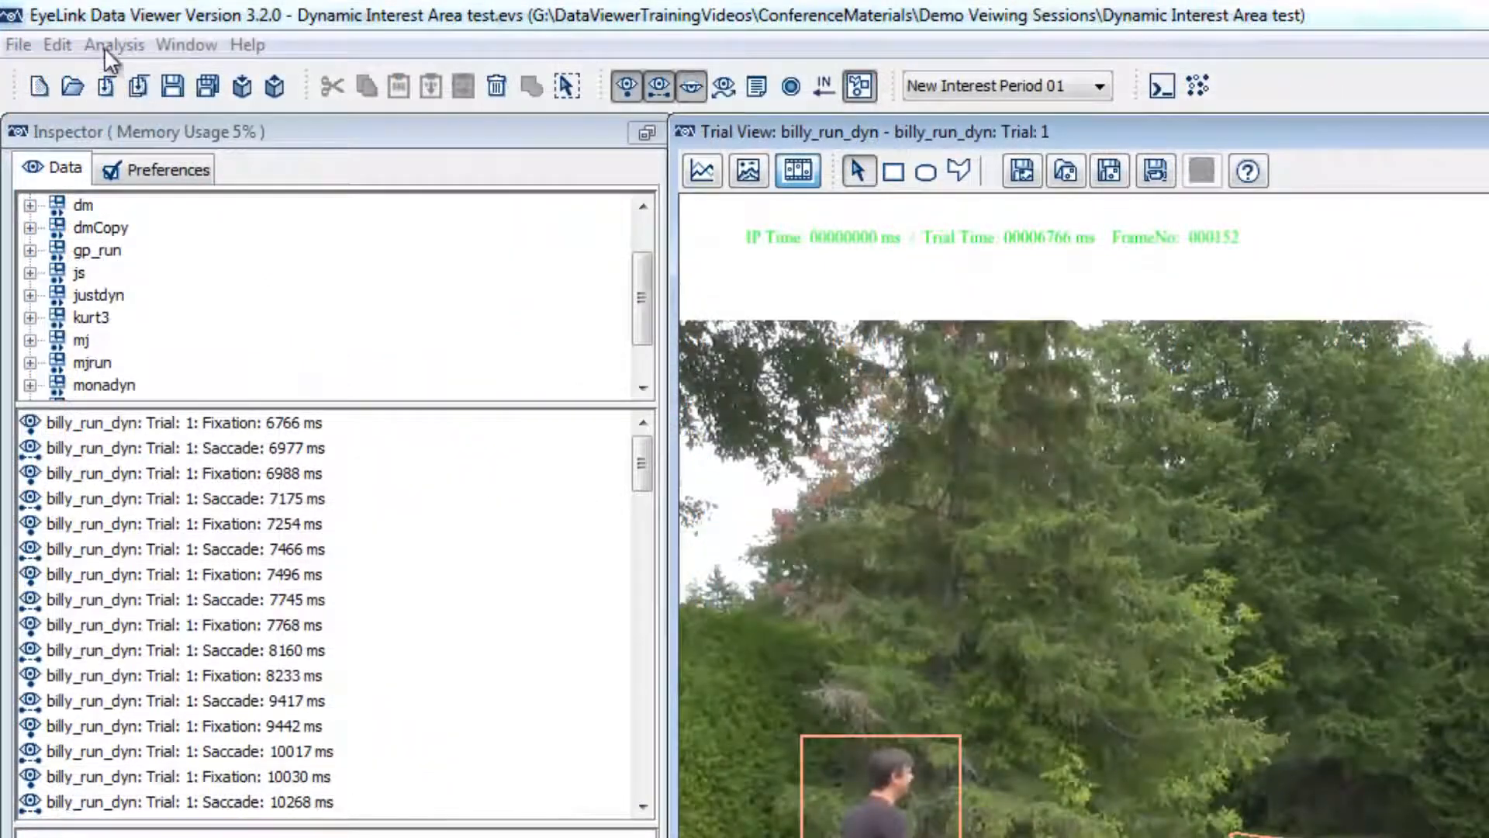
# - Open the Interest Area Report for the Dynamic Interest Area test session and look through its available variables
pyautogui.click(102, 45)
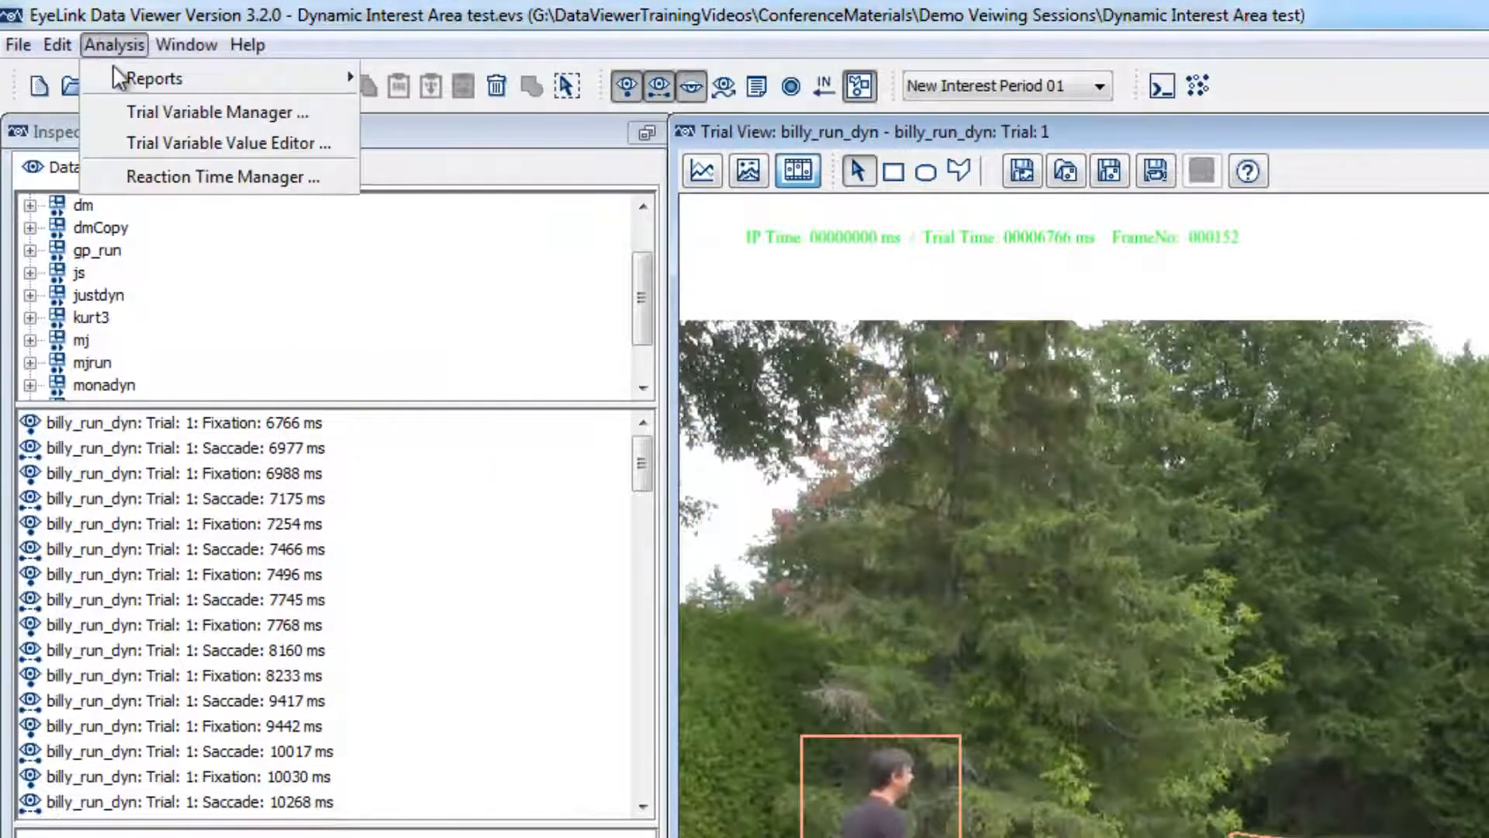
pyautogui.moveTo(144, 79)
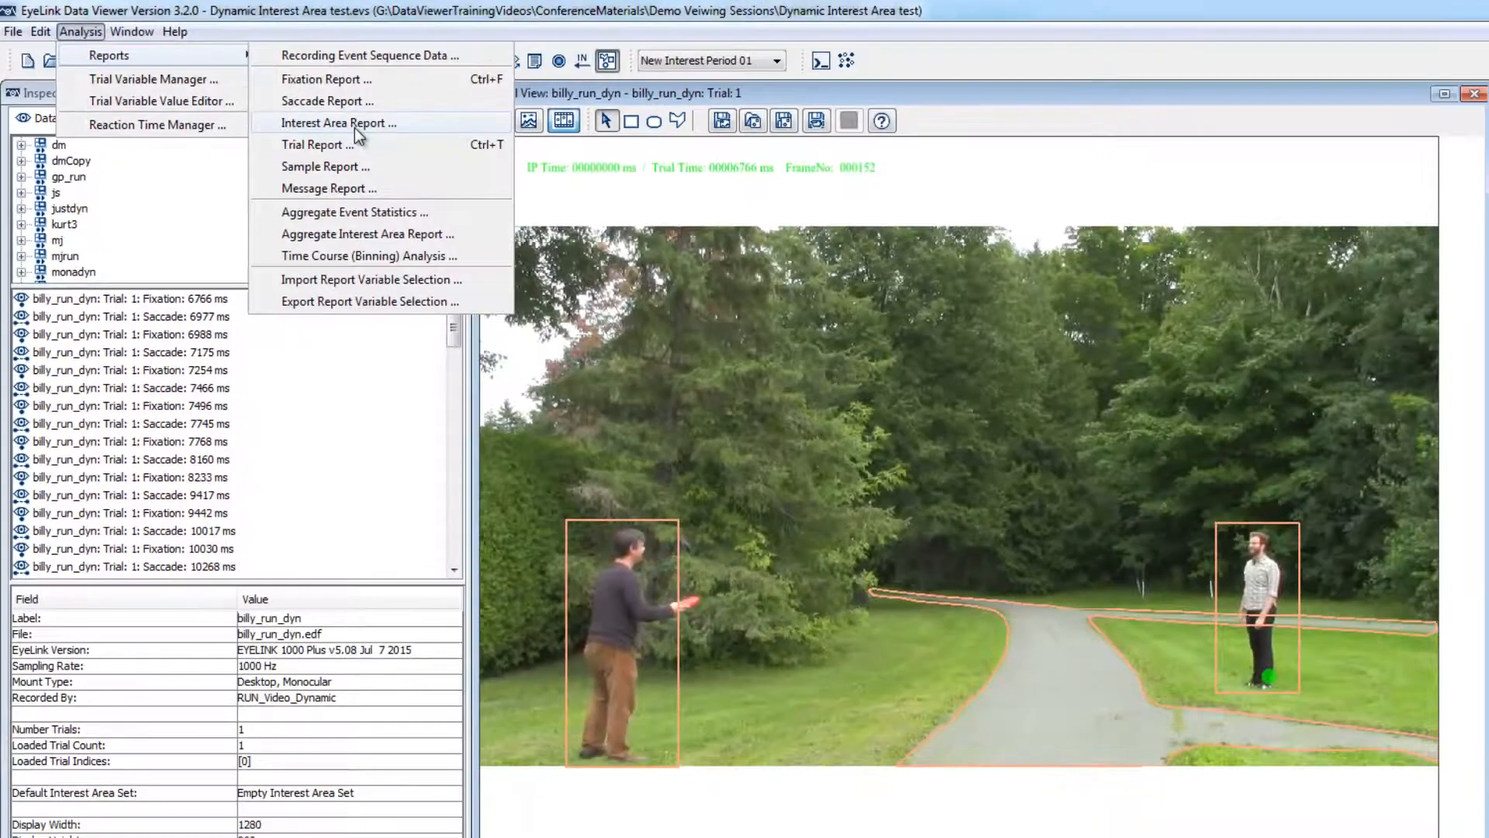
pyautogui.click(356, 127)
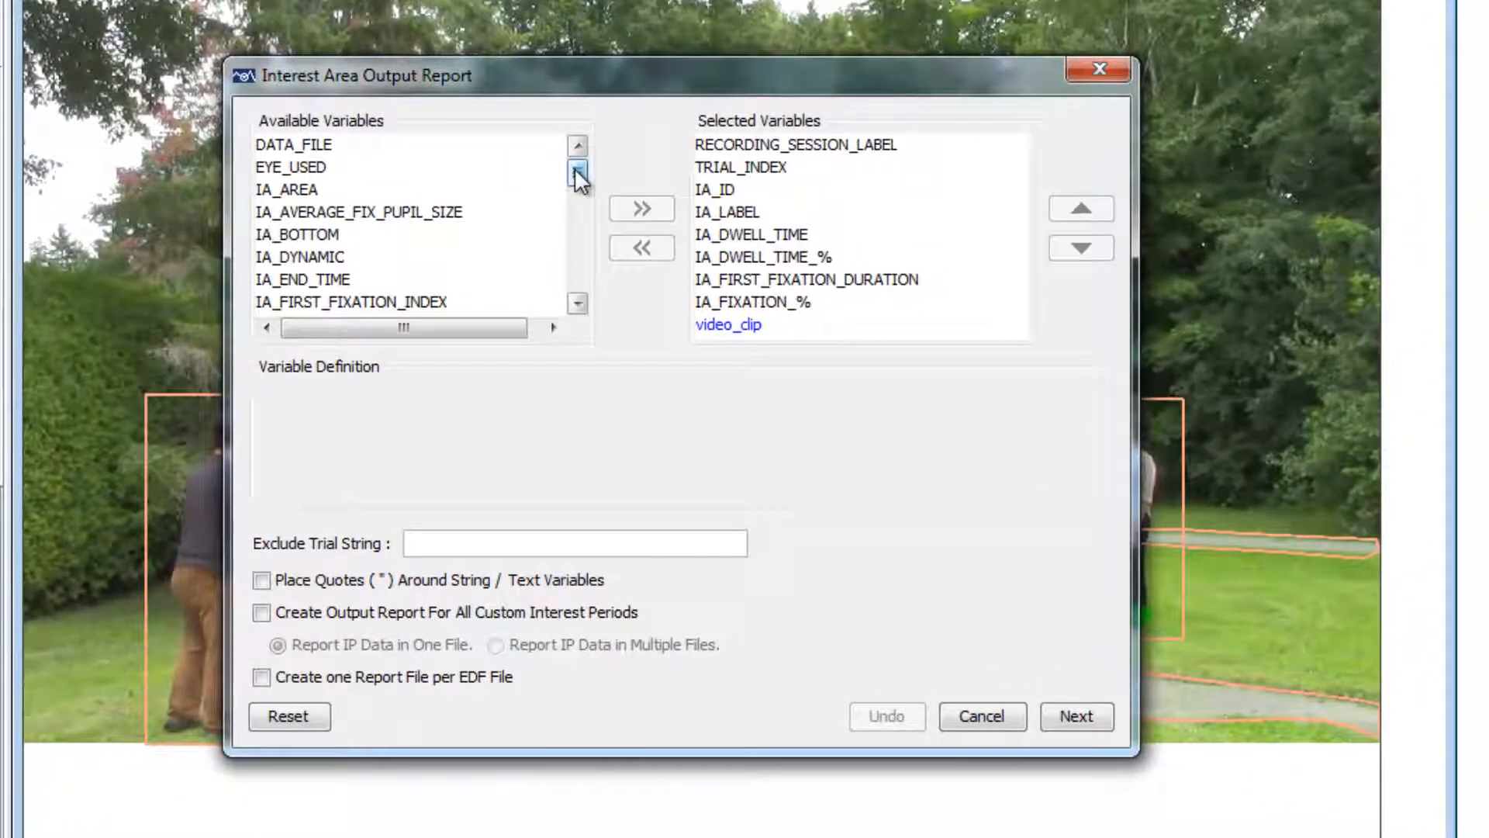
pyautogui.moveTo(578, 179); pyautogui.dragTo(585, 280)
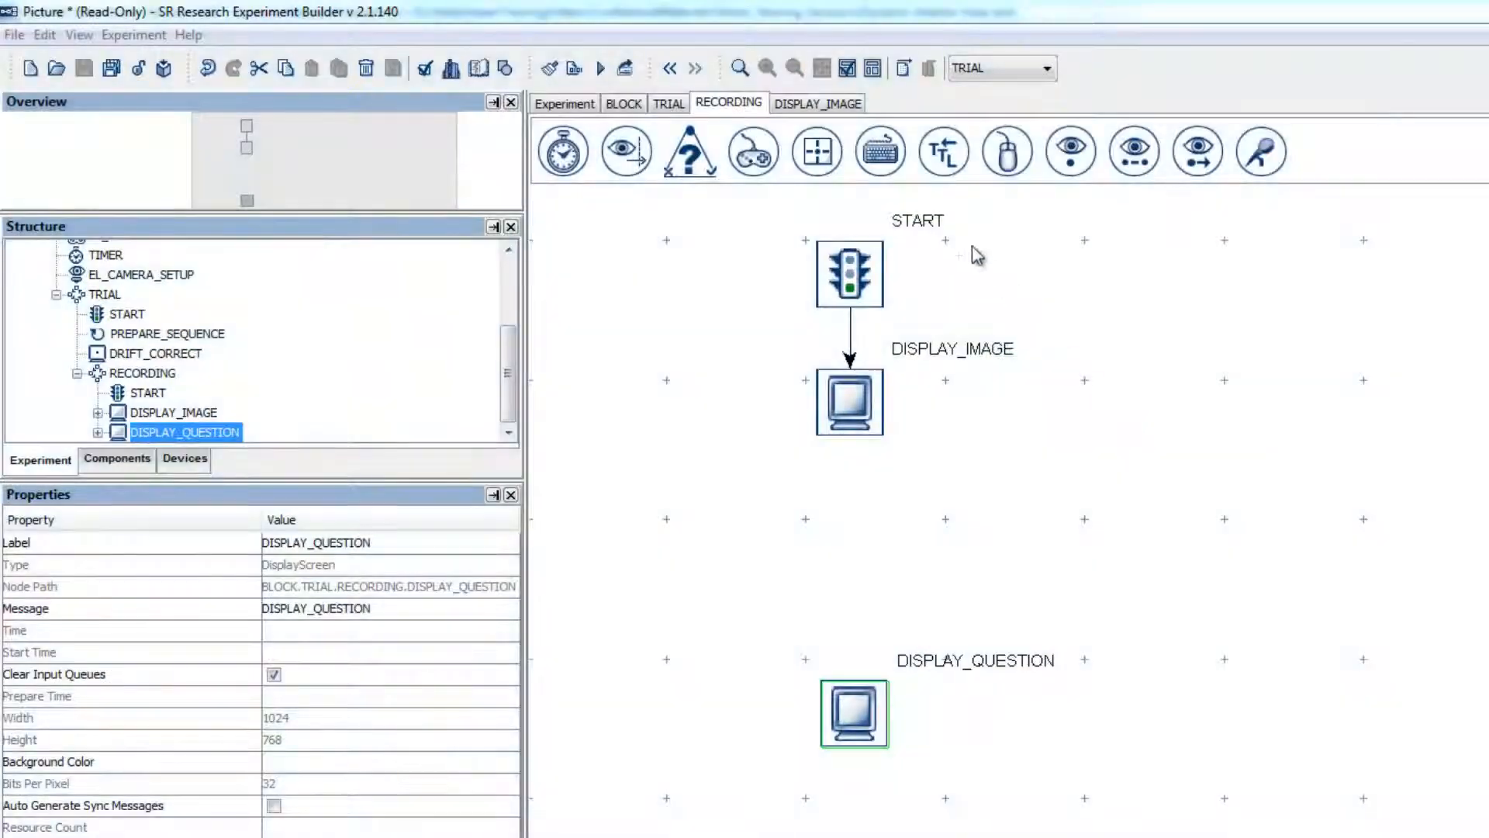
# - In SR Research Experiment Builder, add a keyboard trigger to the RECORDING sequence between the two display screens and connect DISPLAY_IMAGE to it
pyautogui.moveTo(890, 166); pyautogui.dragTo(733, 566)
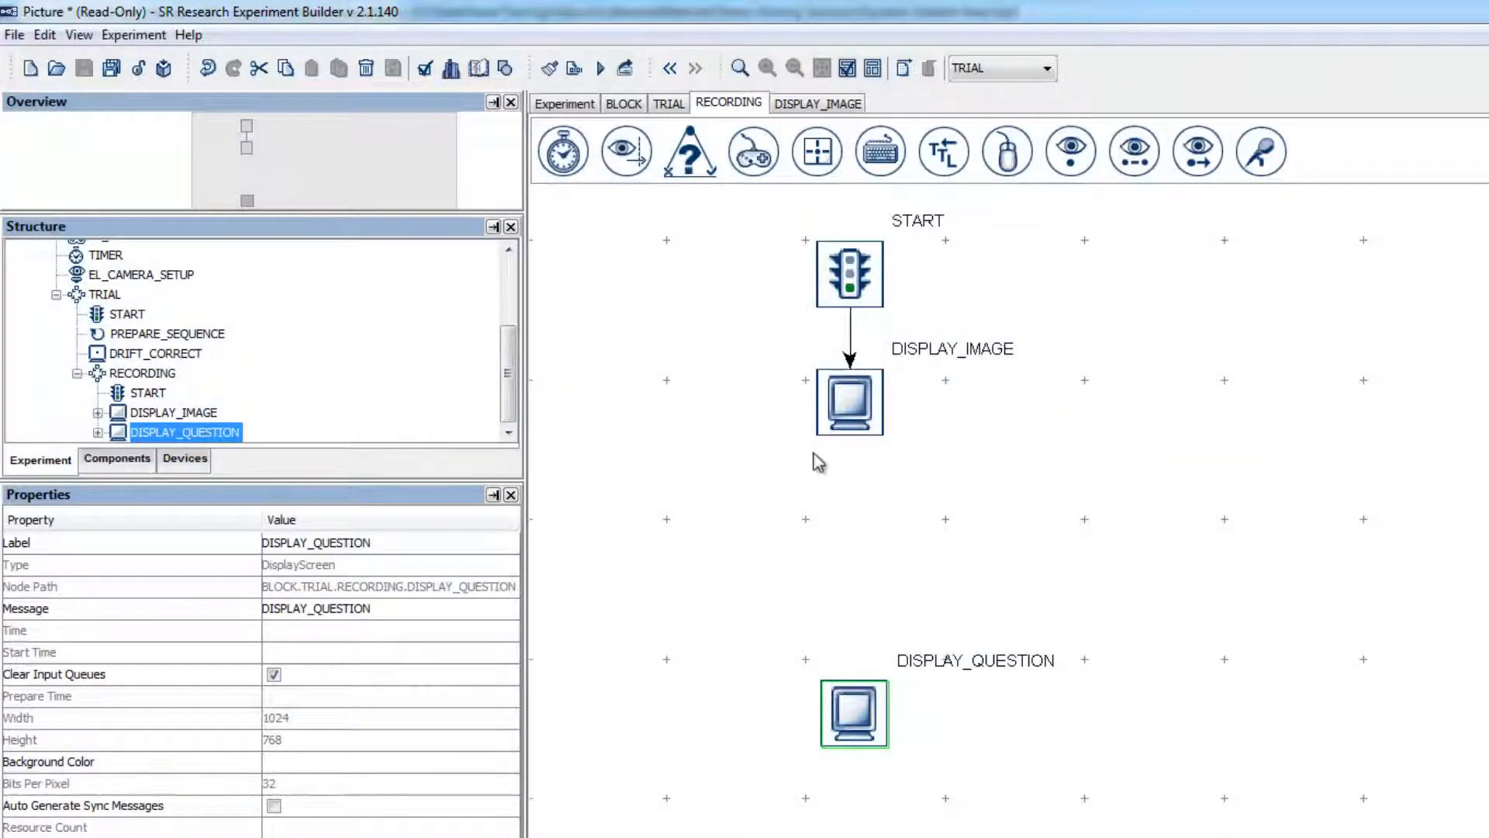
pyautogui.moveTo(849, 440); pyautogui.dragTo(729, 558)
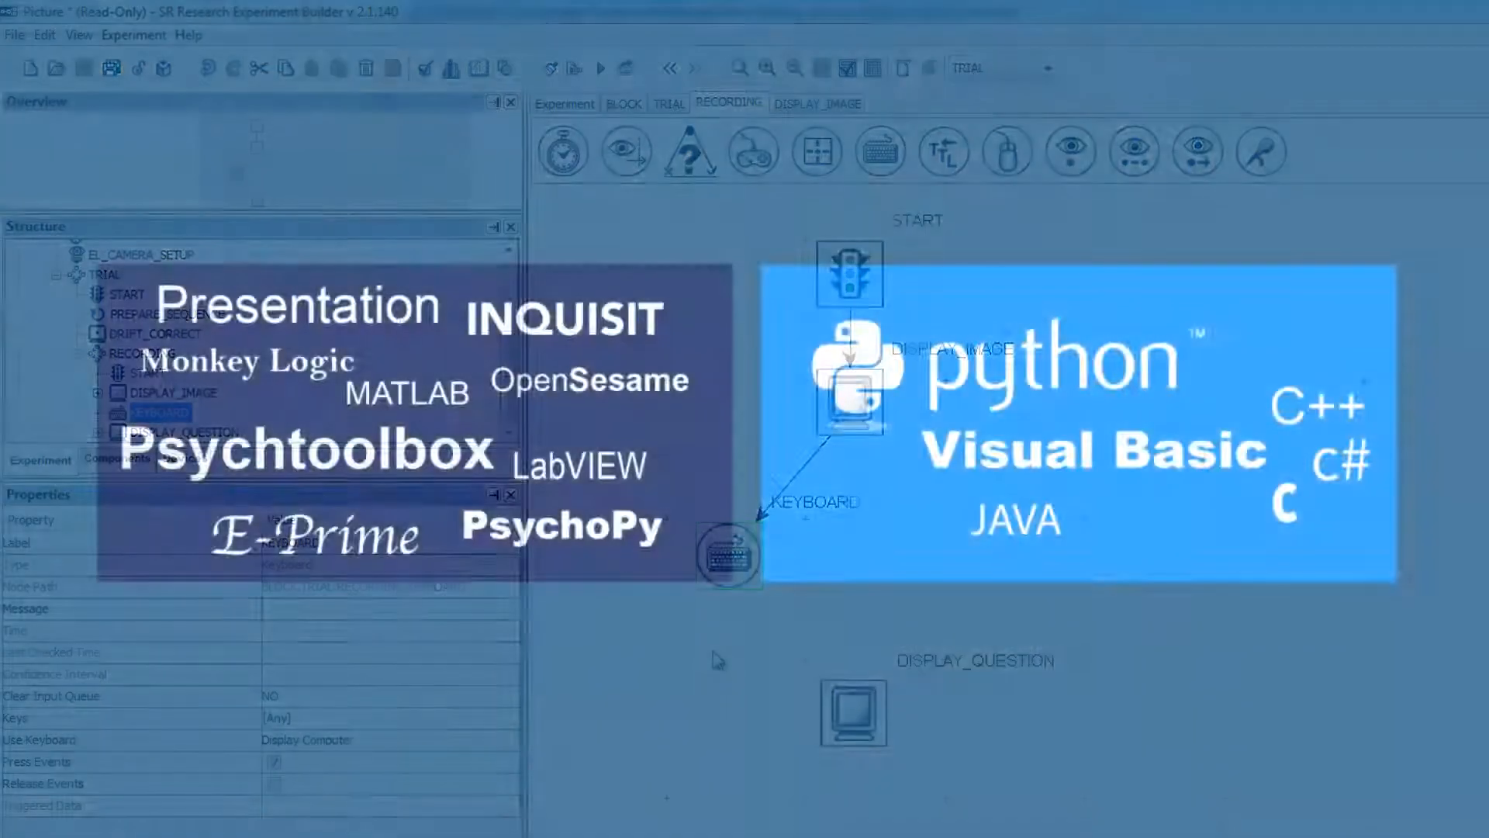